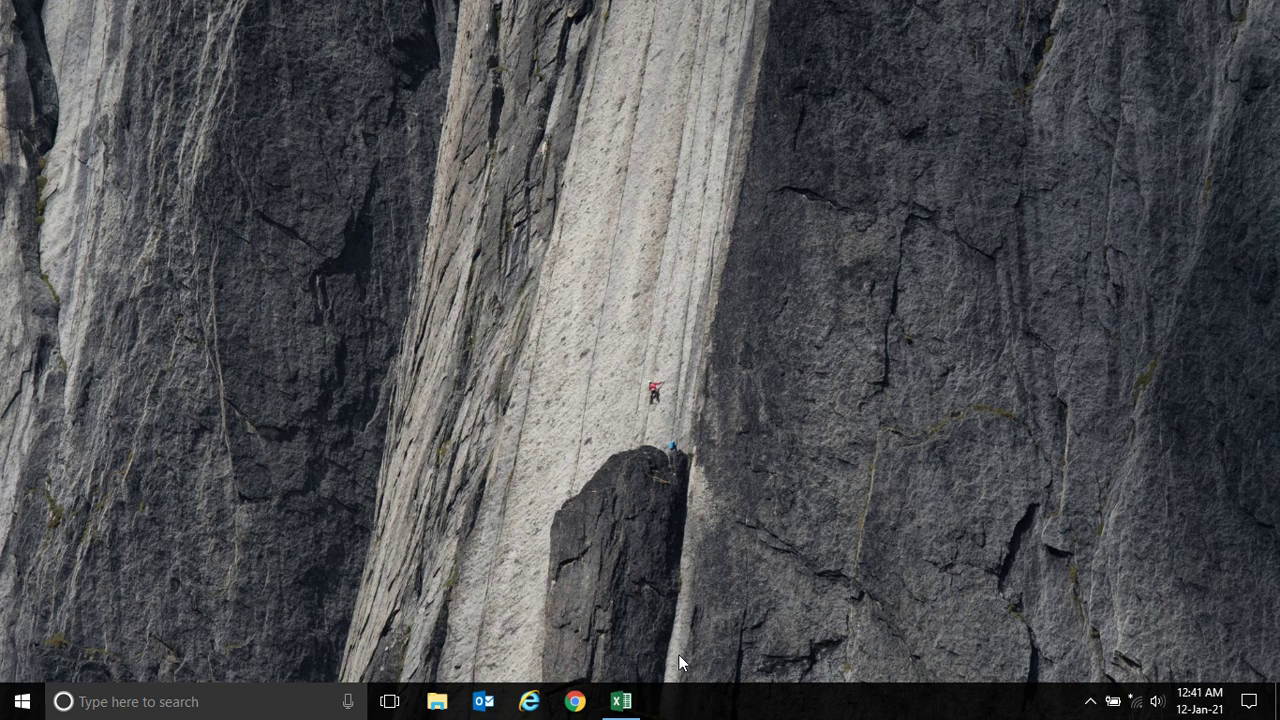
Step: Switch to the LAB workbook in Excel and review the IF function heading and syntax in G3 and G5
left_click(620, 701)
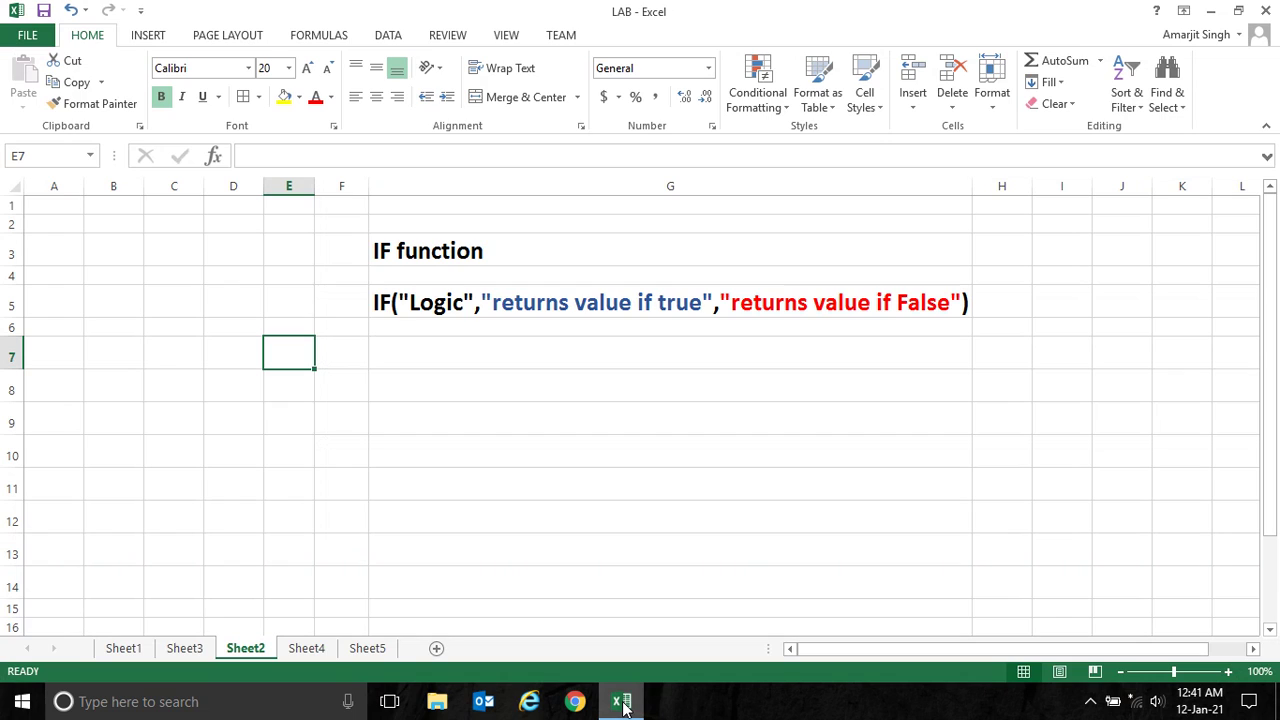
left_click(457, 251)
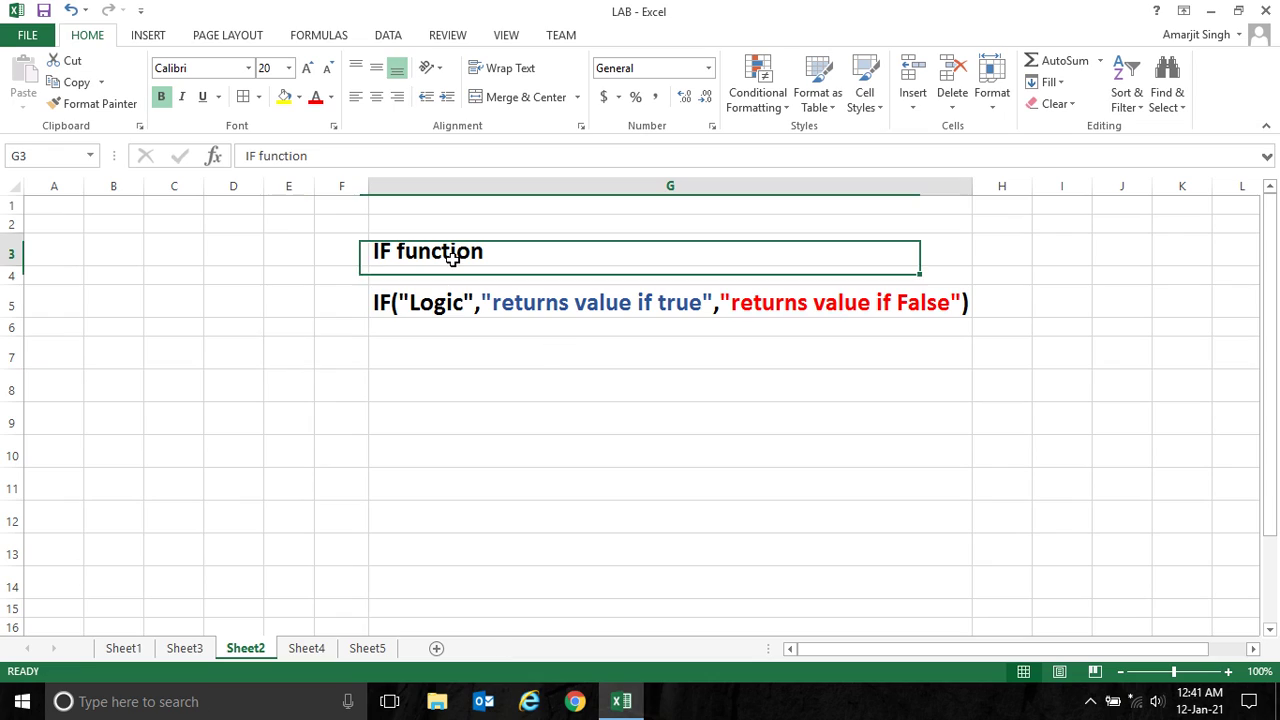
left_click(481, 310)
left_click(498, 246)
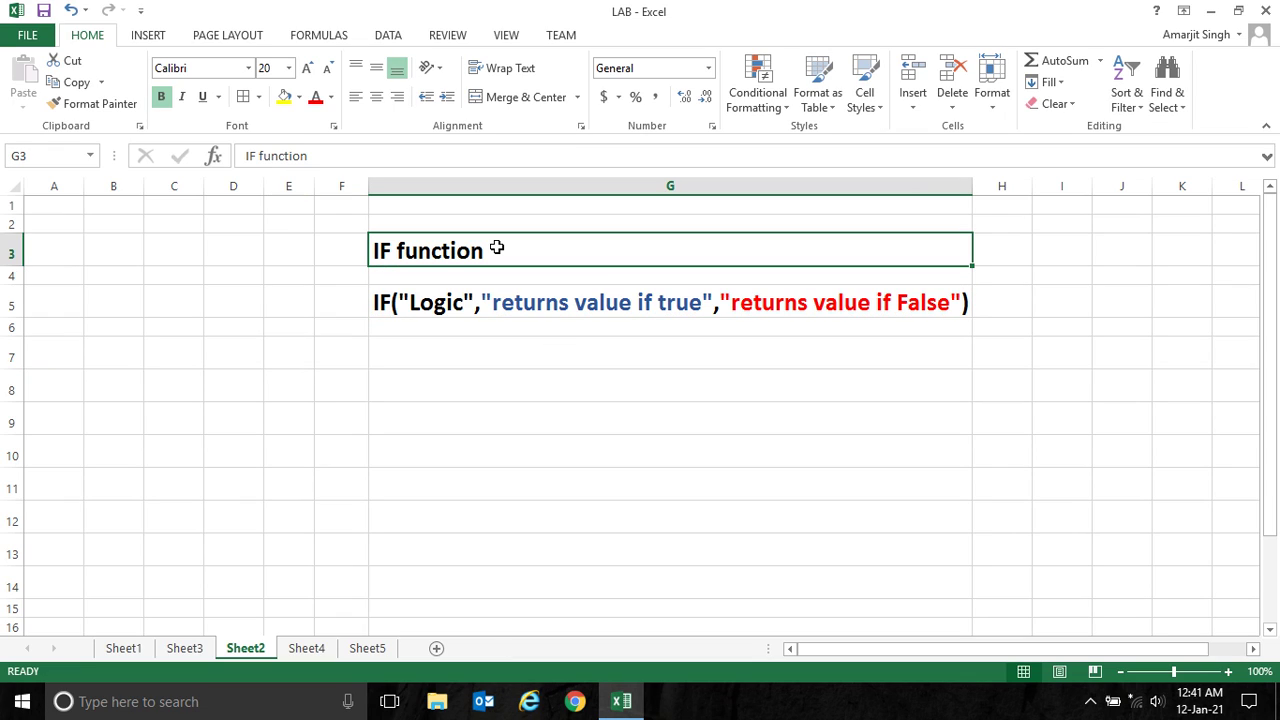
left_click(418, 307)
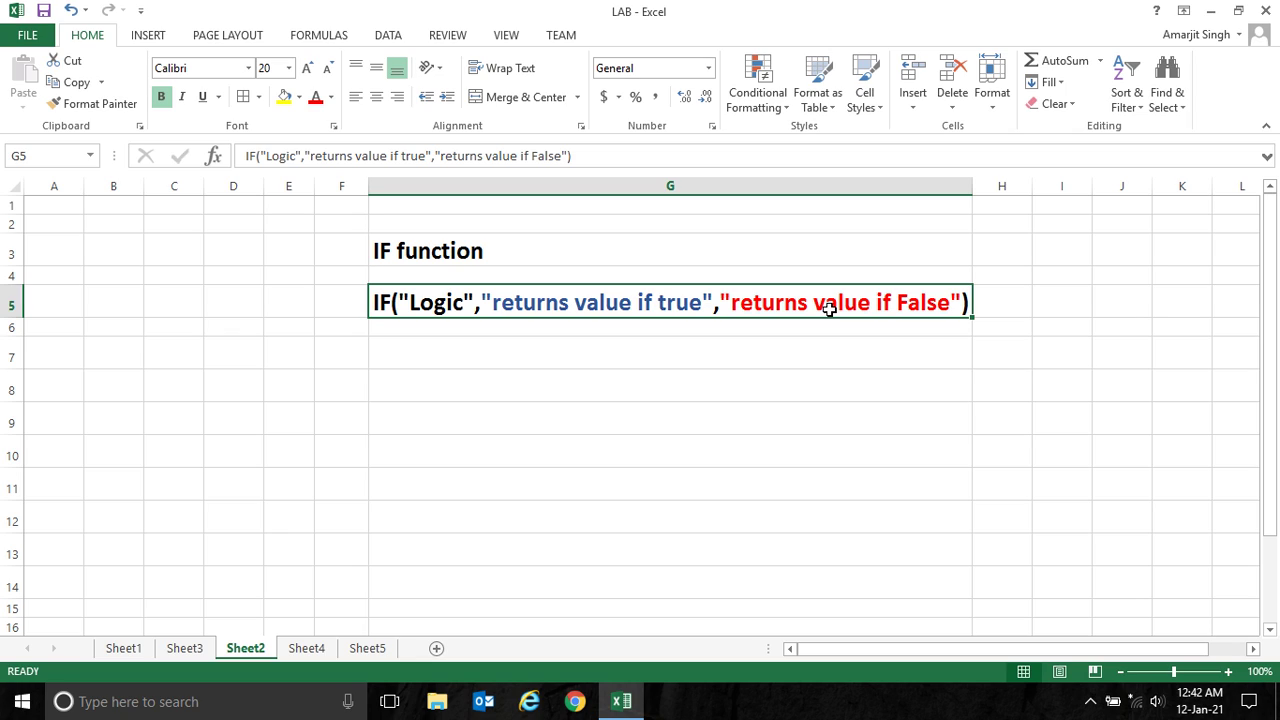
Step: Enter the formula =IF(50>60,"Yes","No") in cell G8
left_click(496, 388)
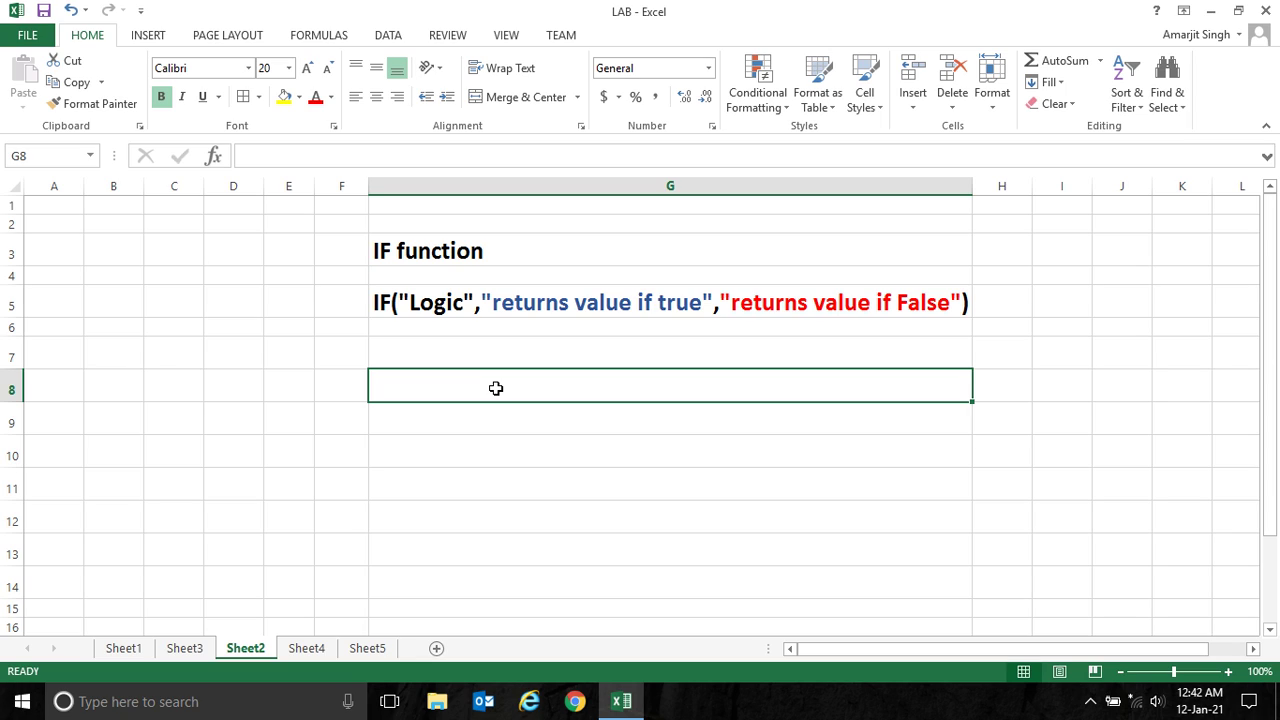
type("=")
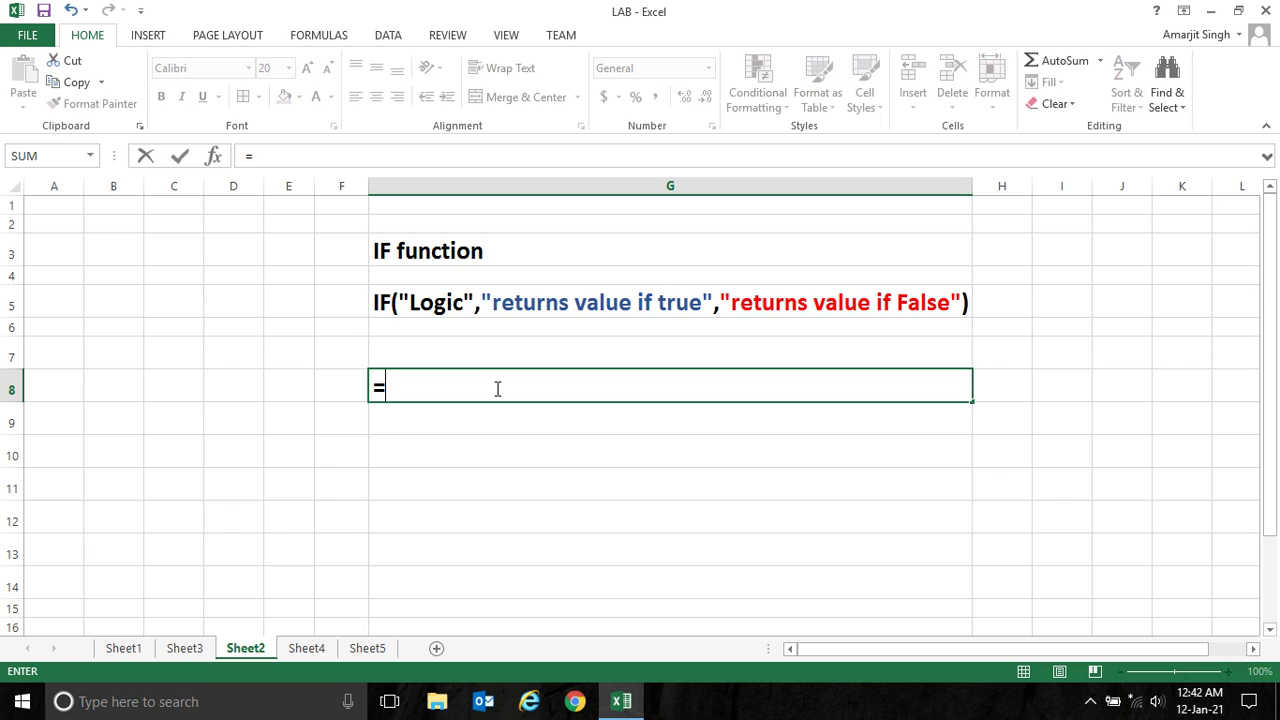
type("if(50")
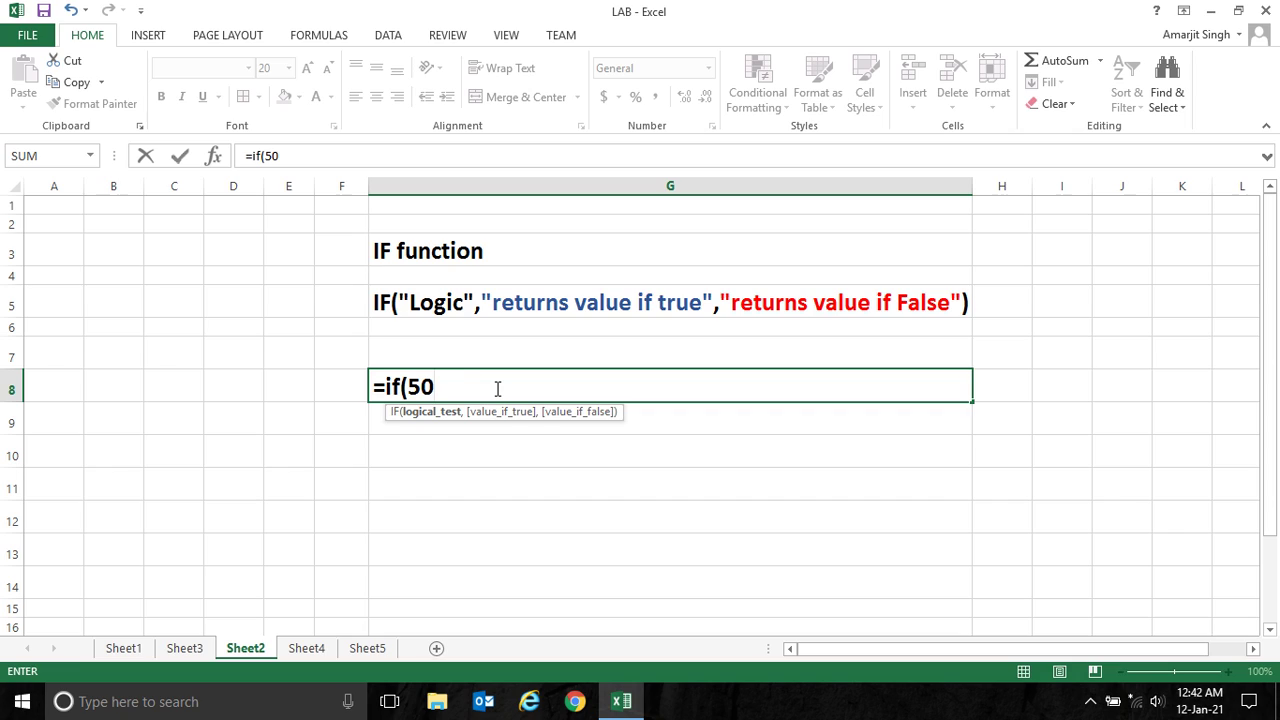
type(">60,\"")
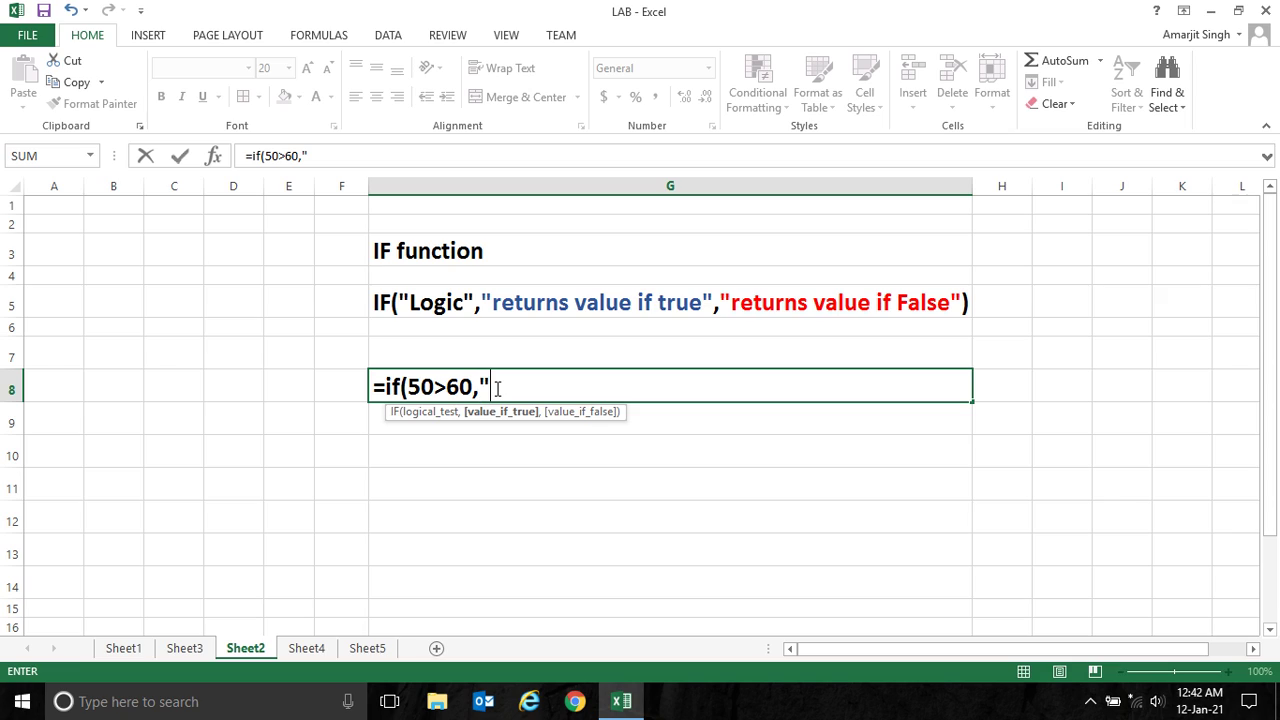
type("Yes\",\"No\")")
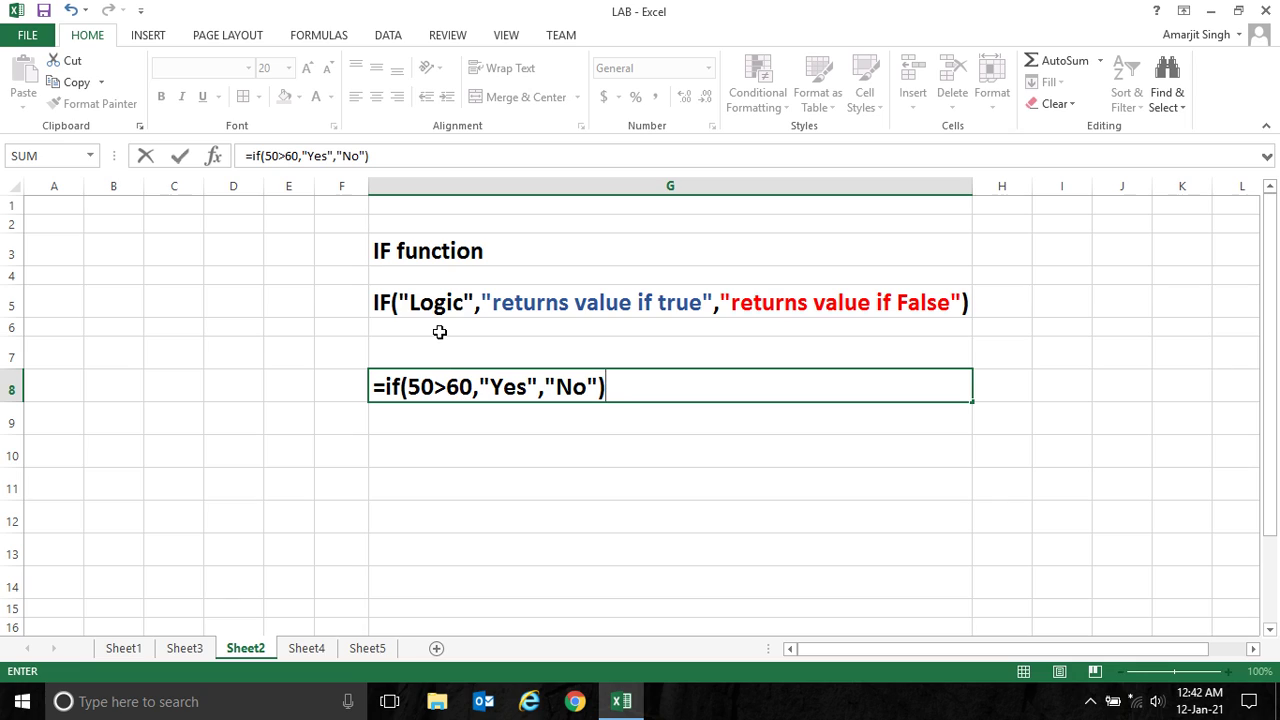
left_click_drag(409, 390, 593, 390)
left_click(608, 388)
left_click_drag(494, 386, 528, 386)
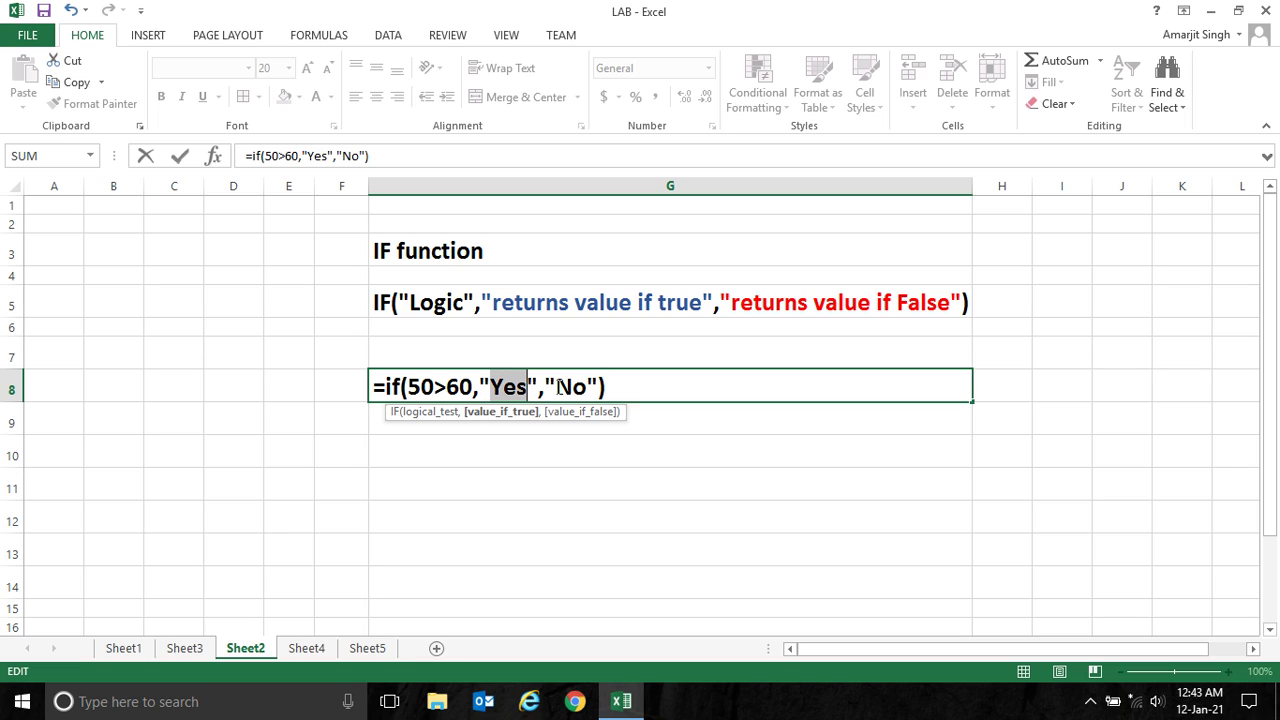
left_click(530, 386)
double_click(566, 386)
left_click(619, 387)
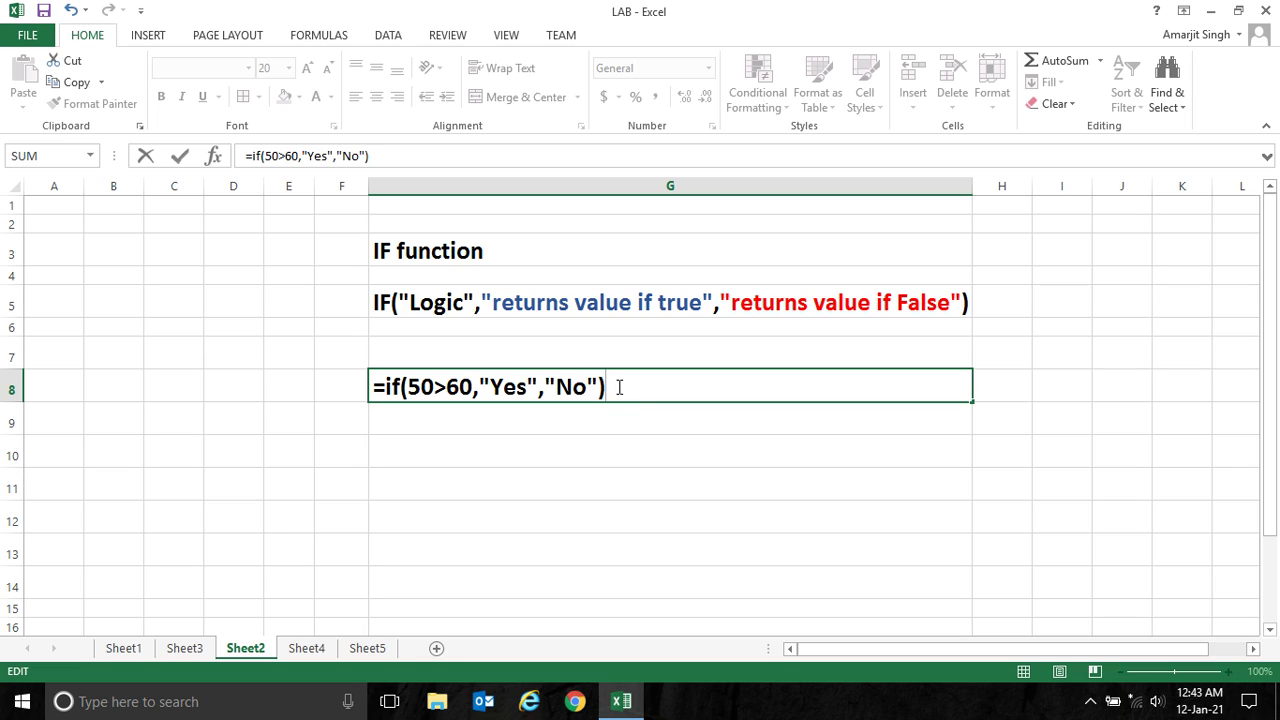
key("Return")
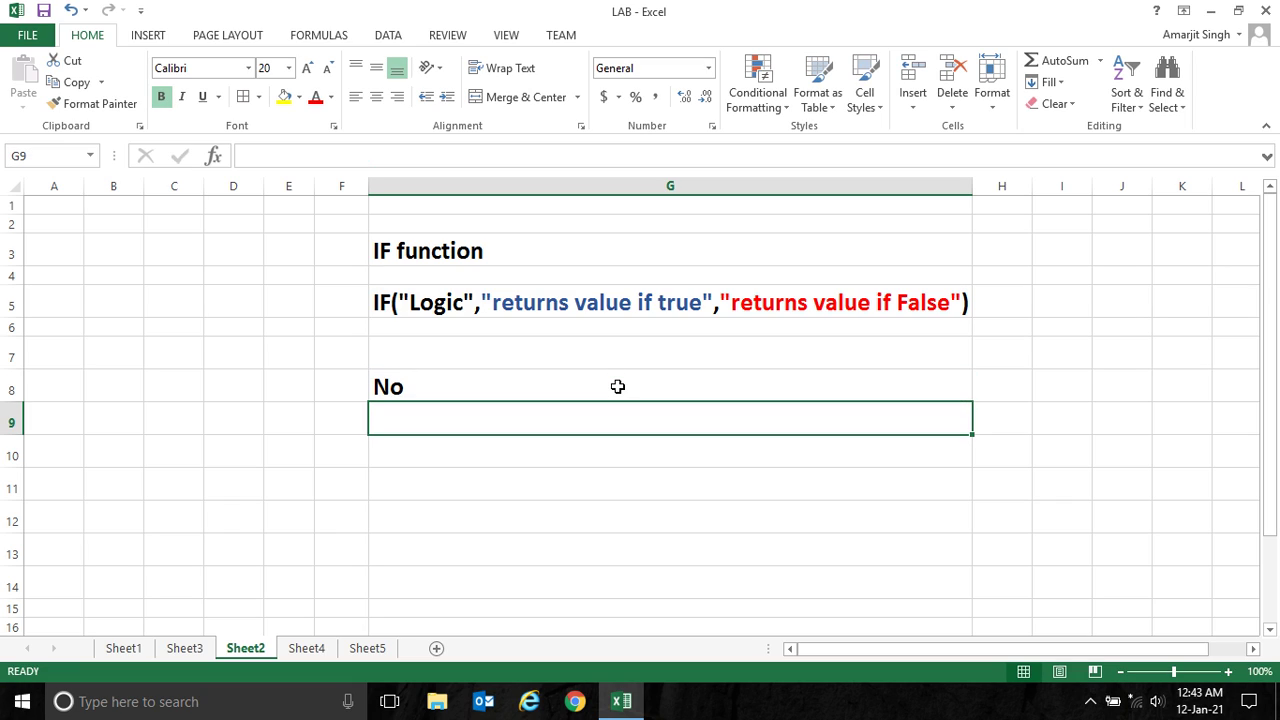
Step: Edit the logical test of the IF formula in G8 to read 70>60
left_click(618, 387)
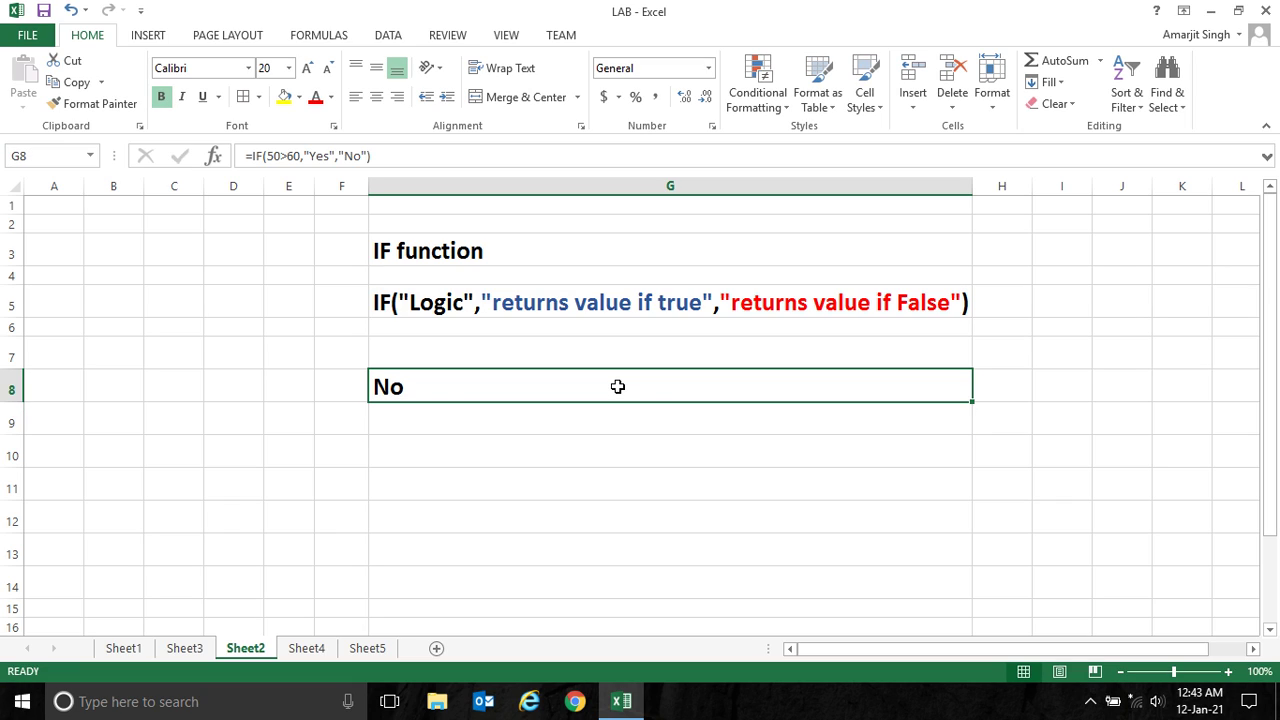
double_click(618, 387)
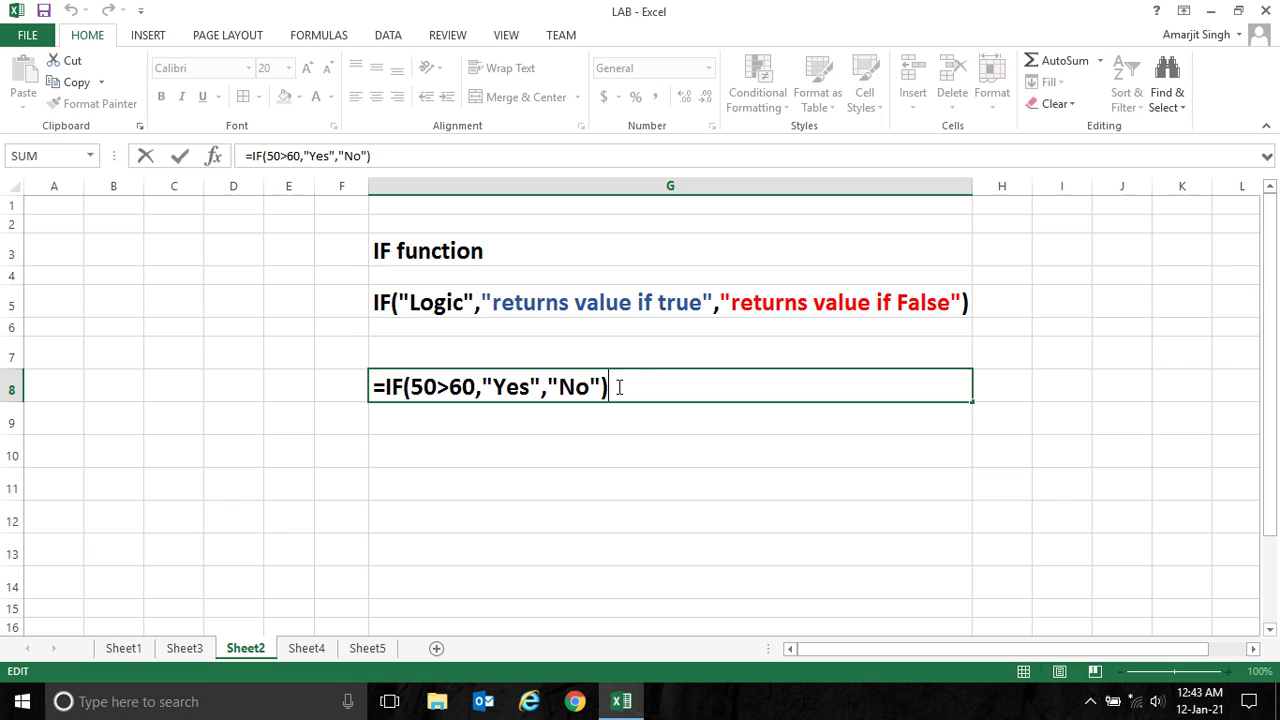
left_click(425, 392)
key("BackSpace")
type("7")
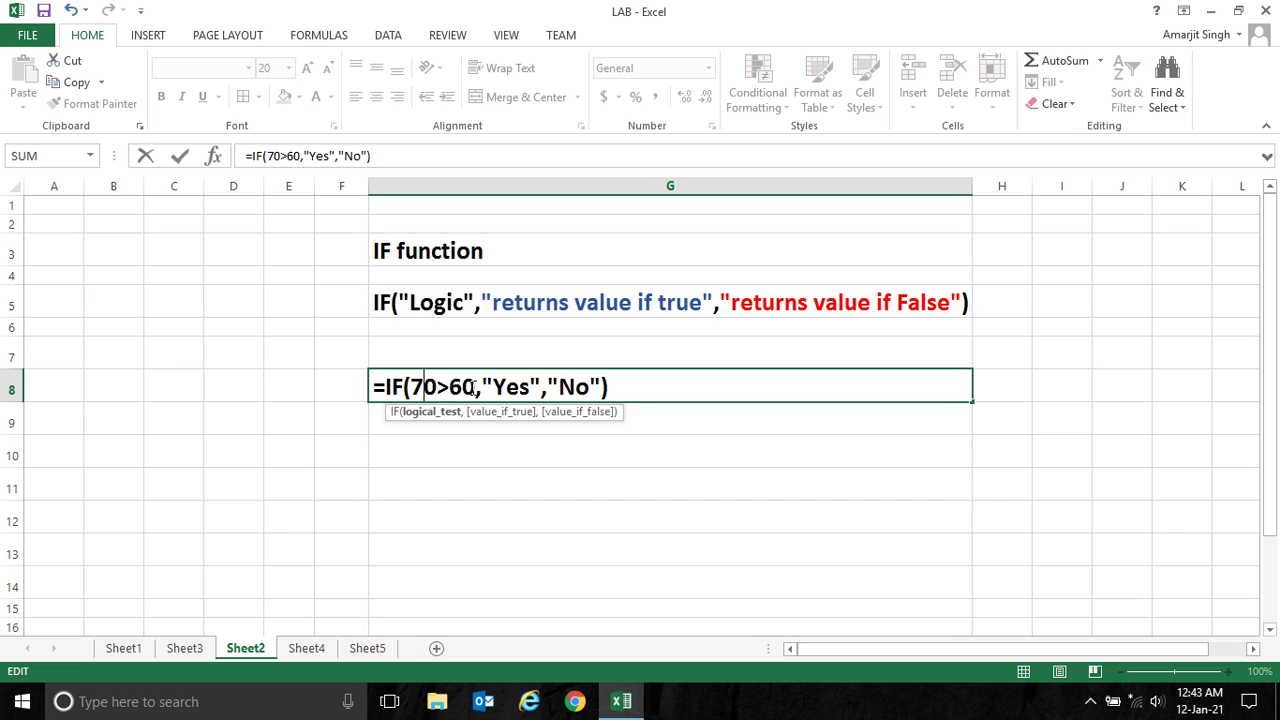
left_click_drag(478, 392, 410, 392)
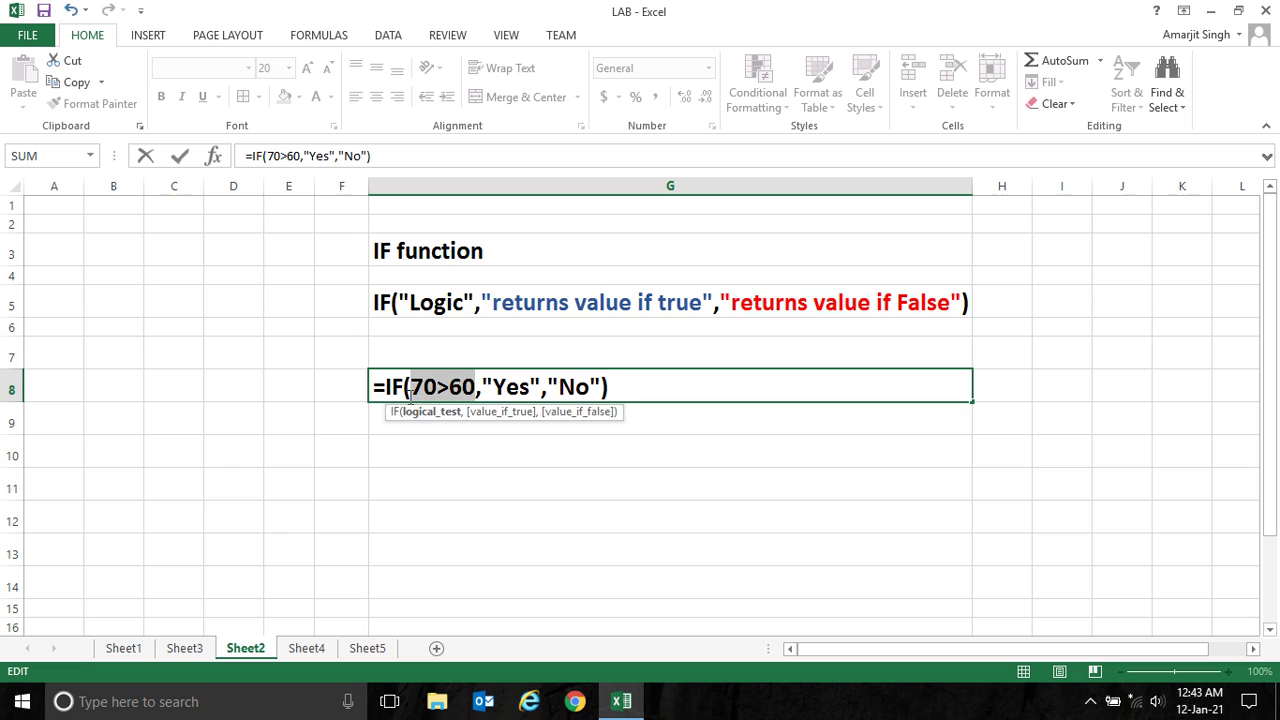
left_click(506, 390)
left_click(583, 390)
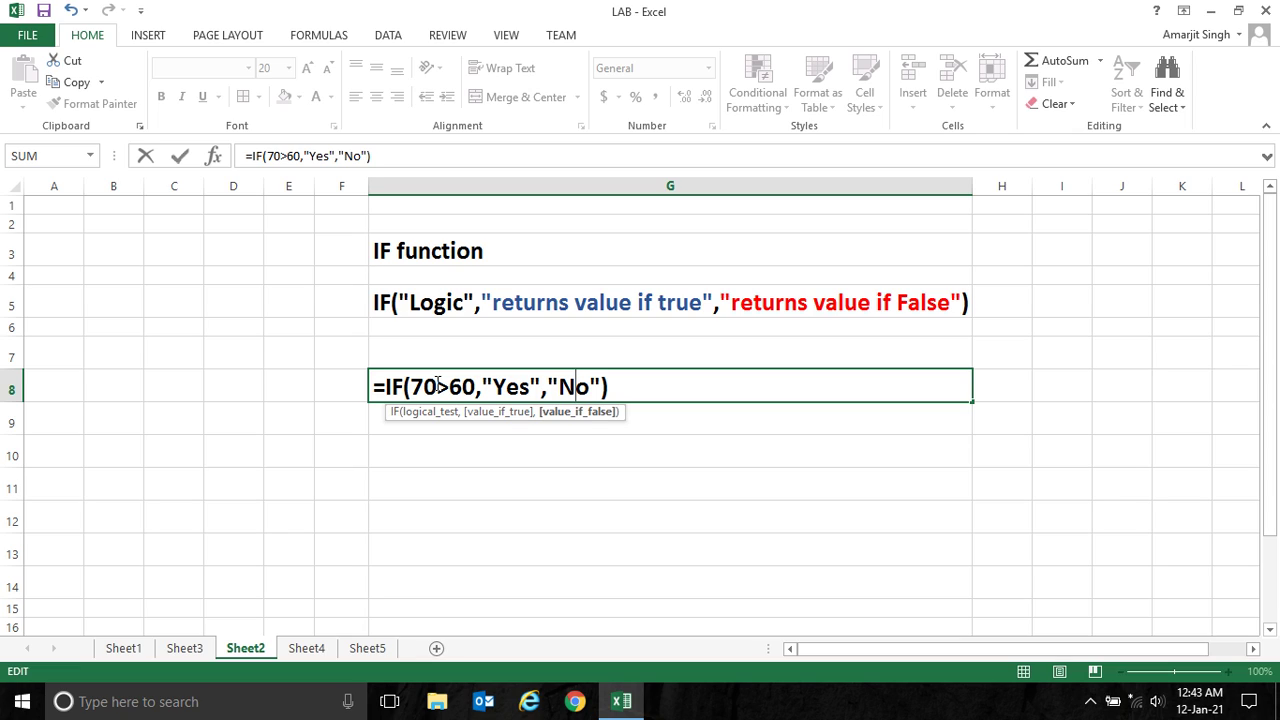
left_click(636, 389)
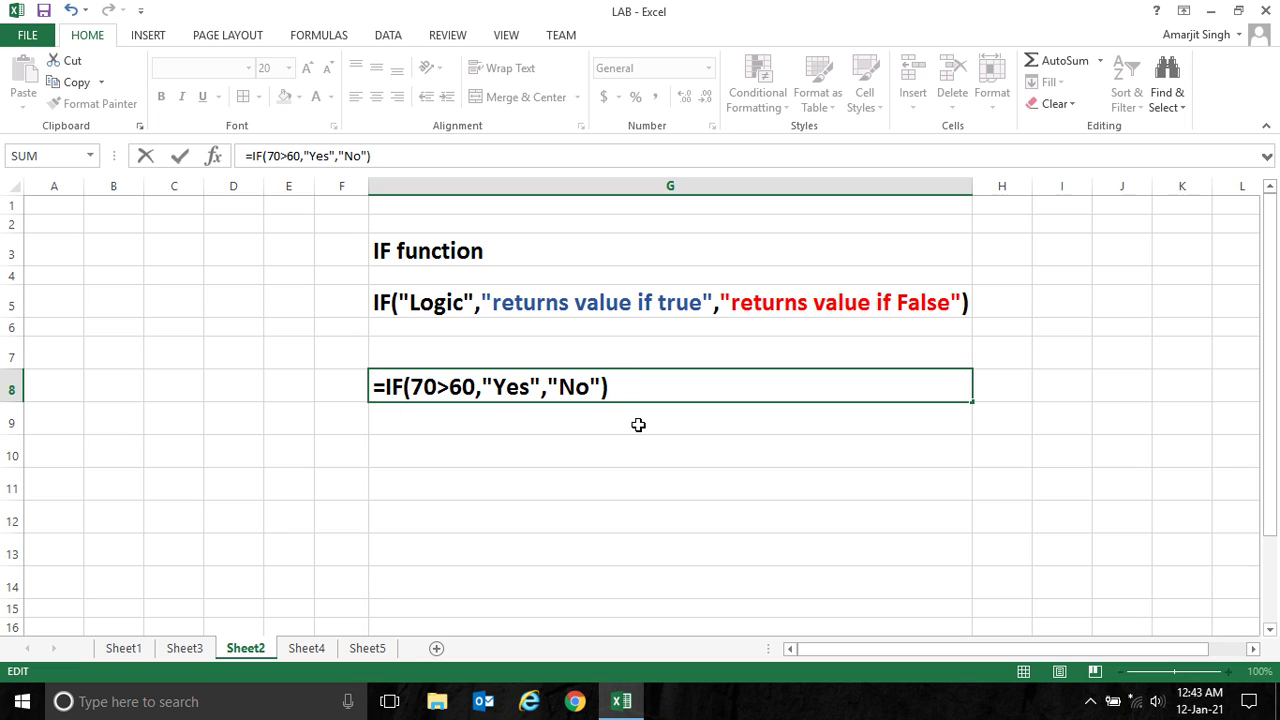
key("Return")
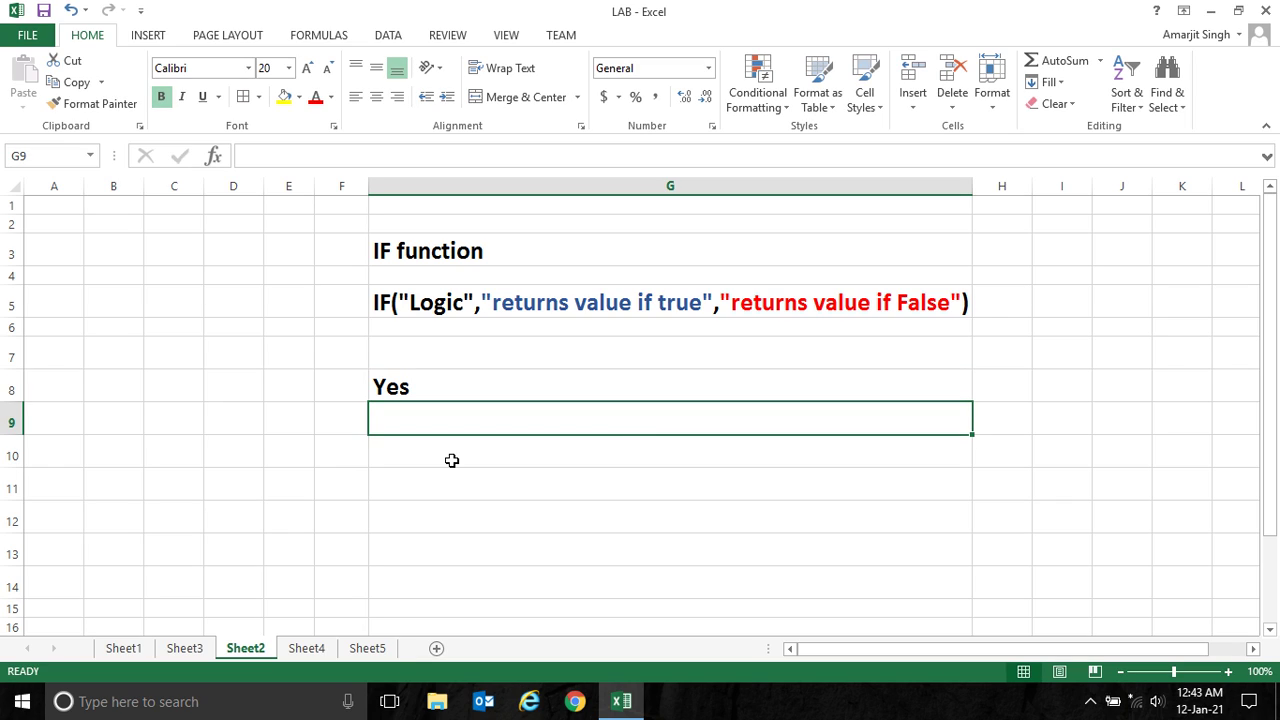
Step: Enter the sample values 60 in D9 and 90 in D10
left_click(242, 423)
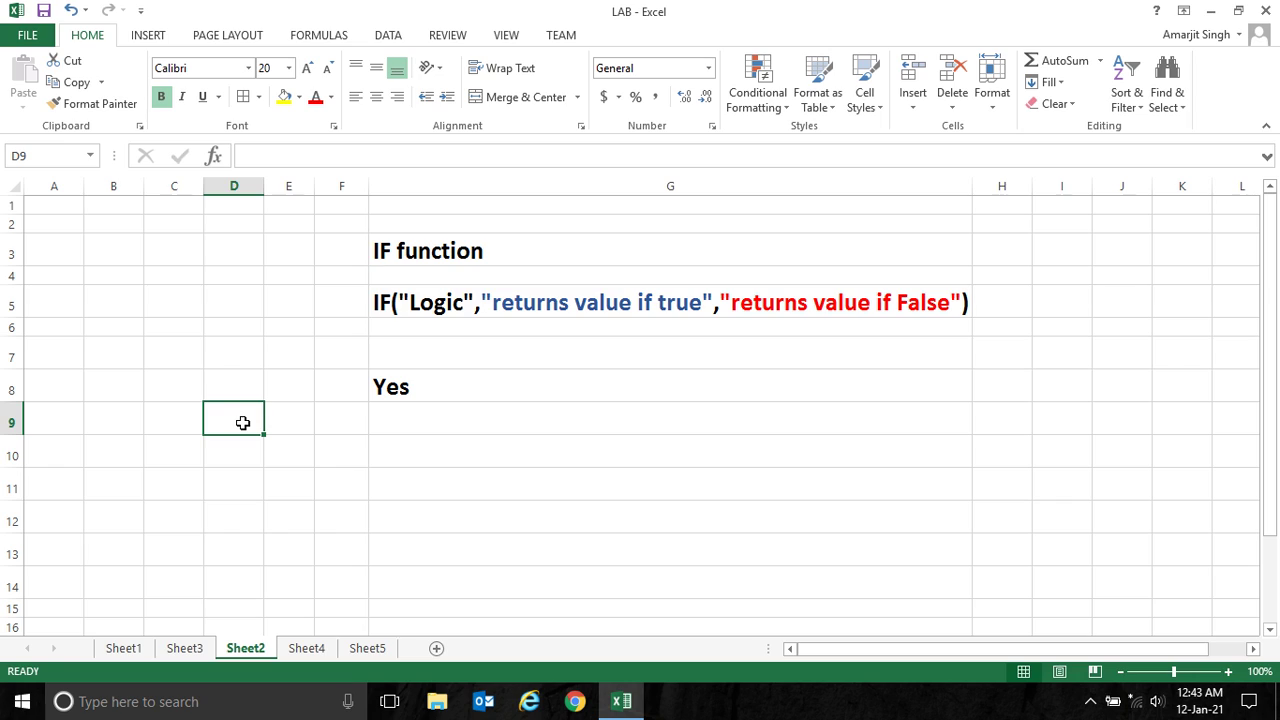
type("60")
key("Return")
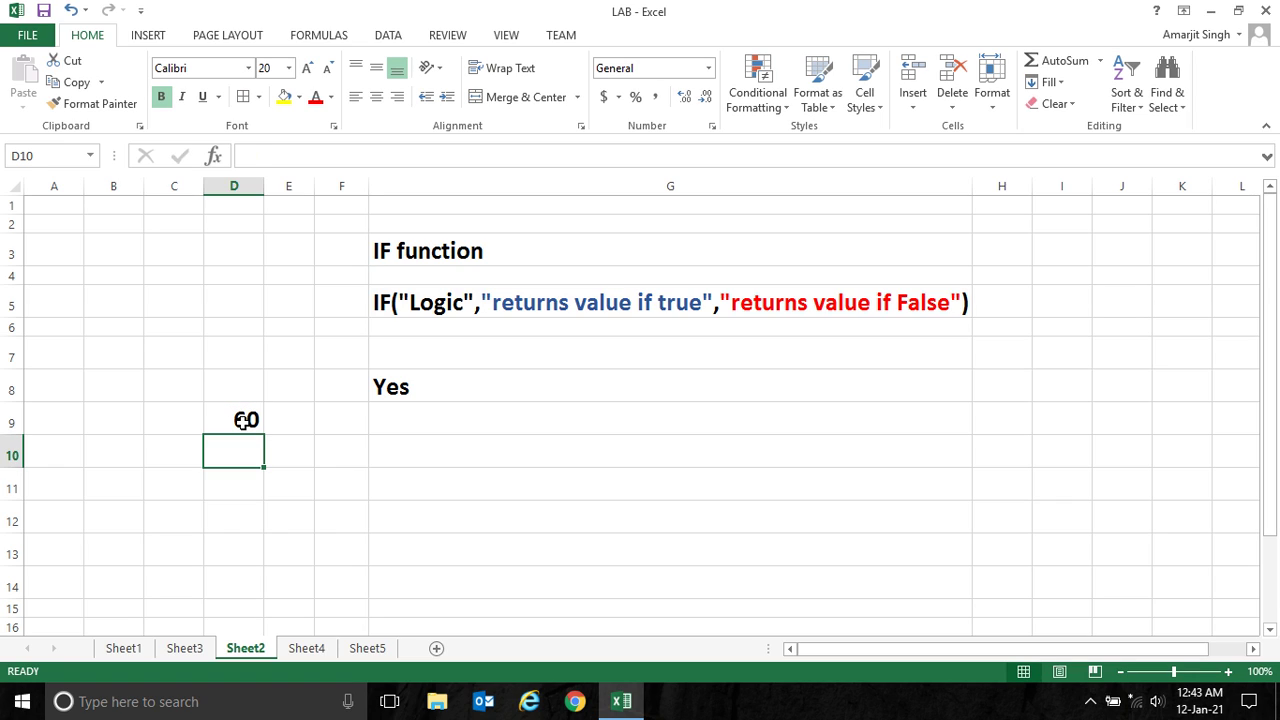
type("90")
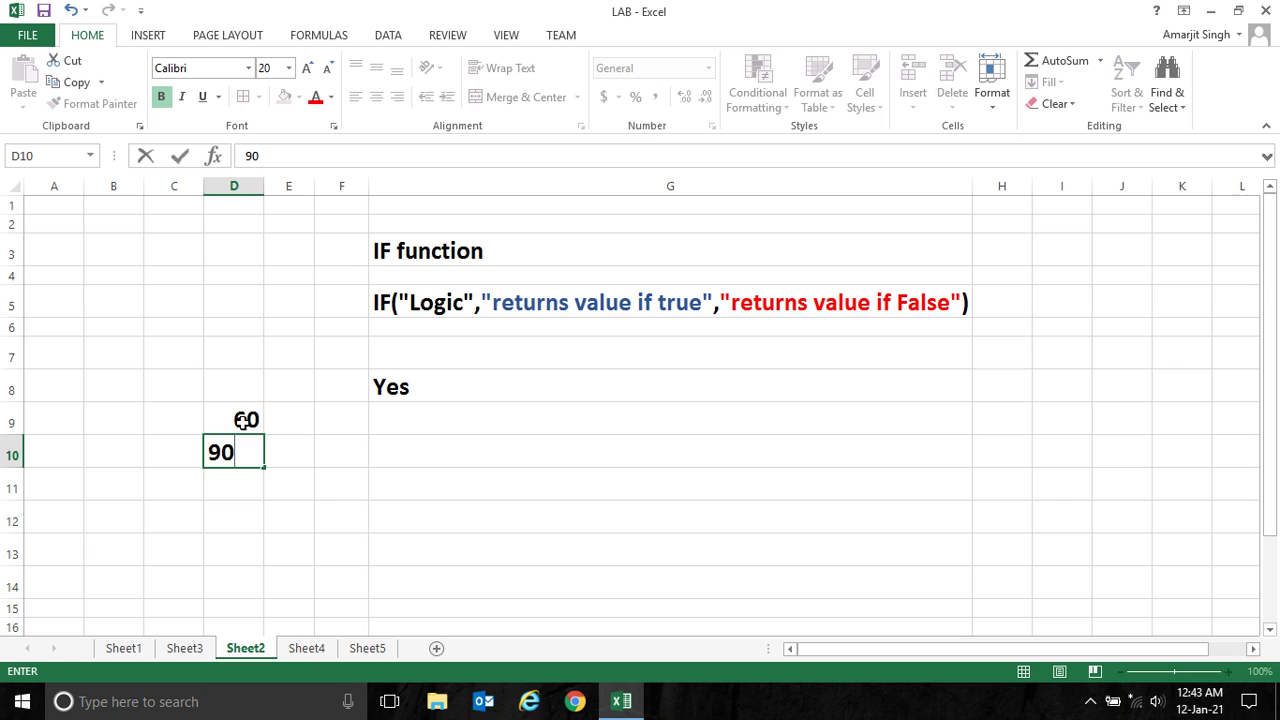
Step: Enter an IF formula in G10 testing D9>D10 that returns "Top is Greater" if true and "Bottom is Greater" if false
left_click(433, 453)
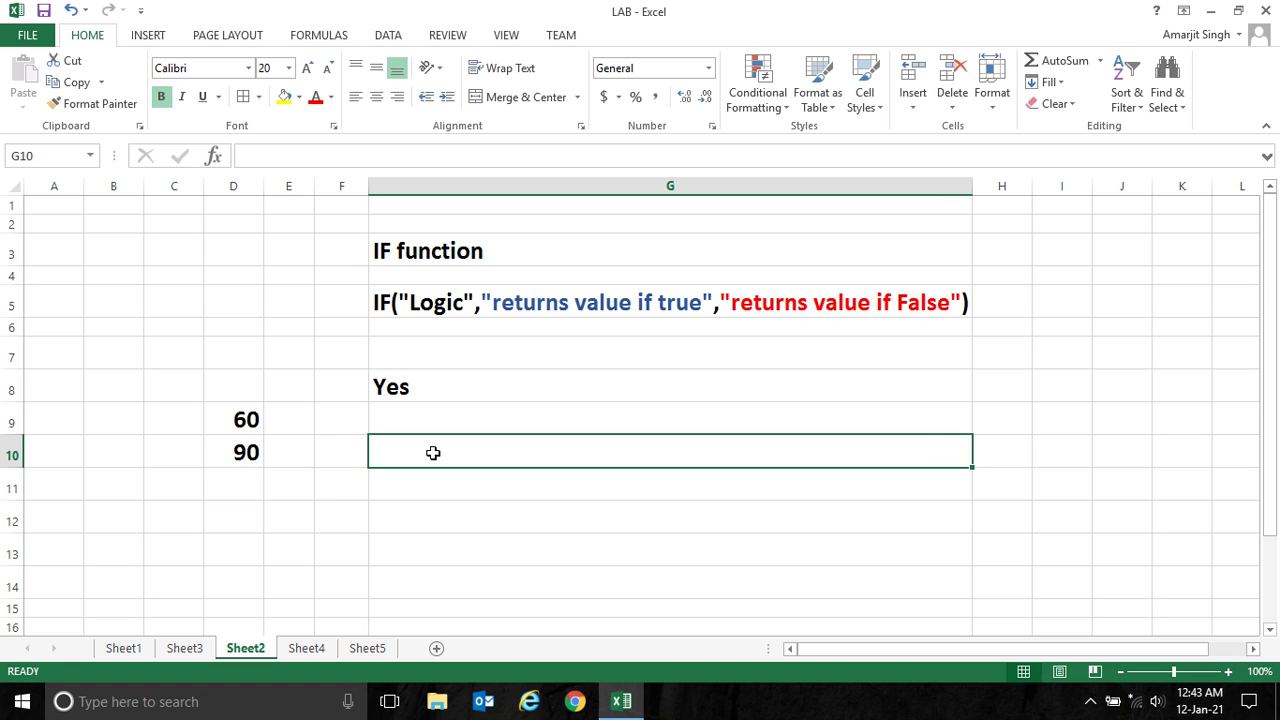
type("=if")
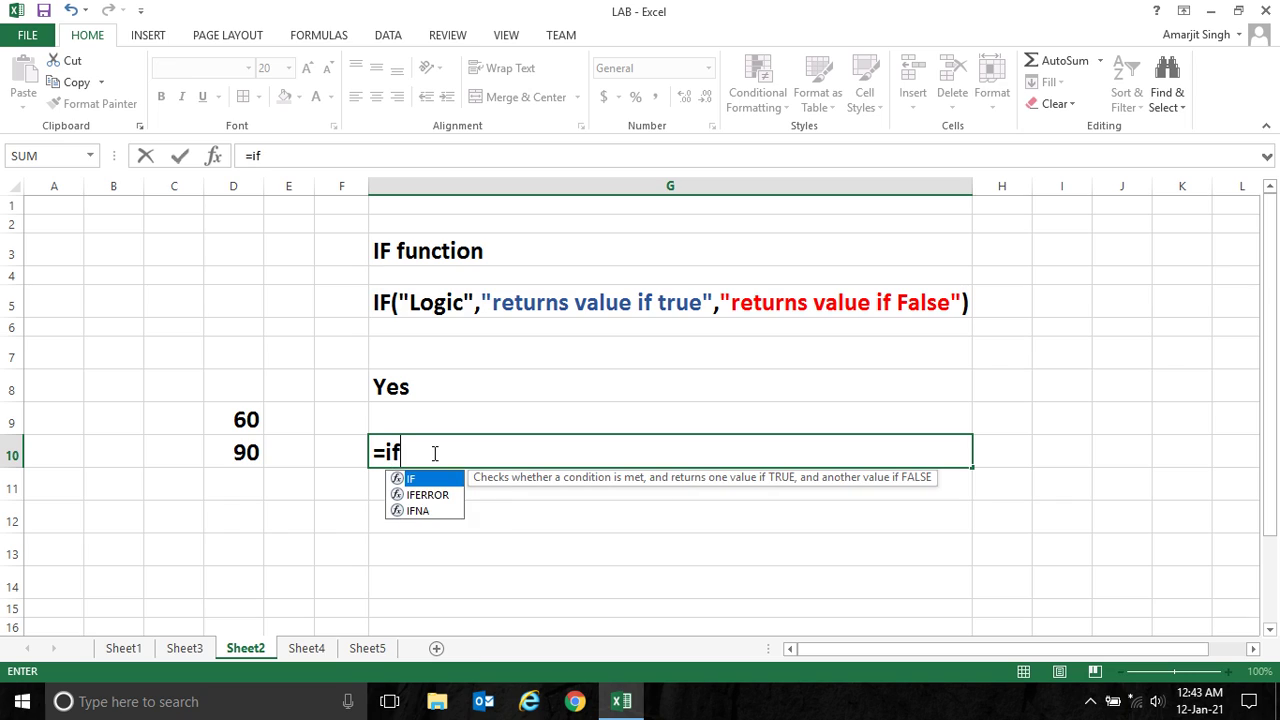
type("(")
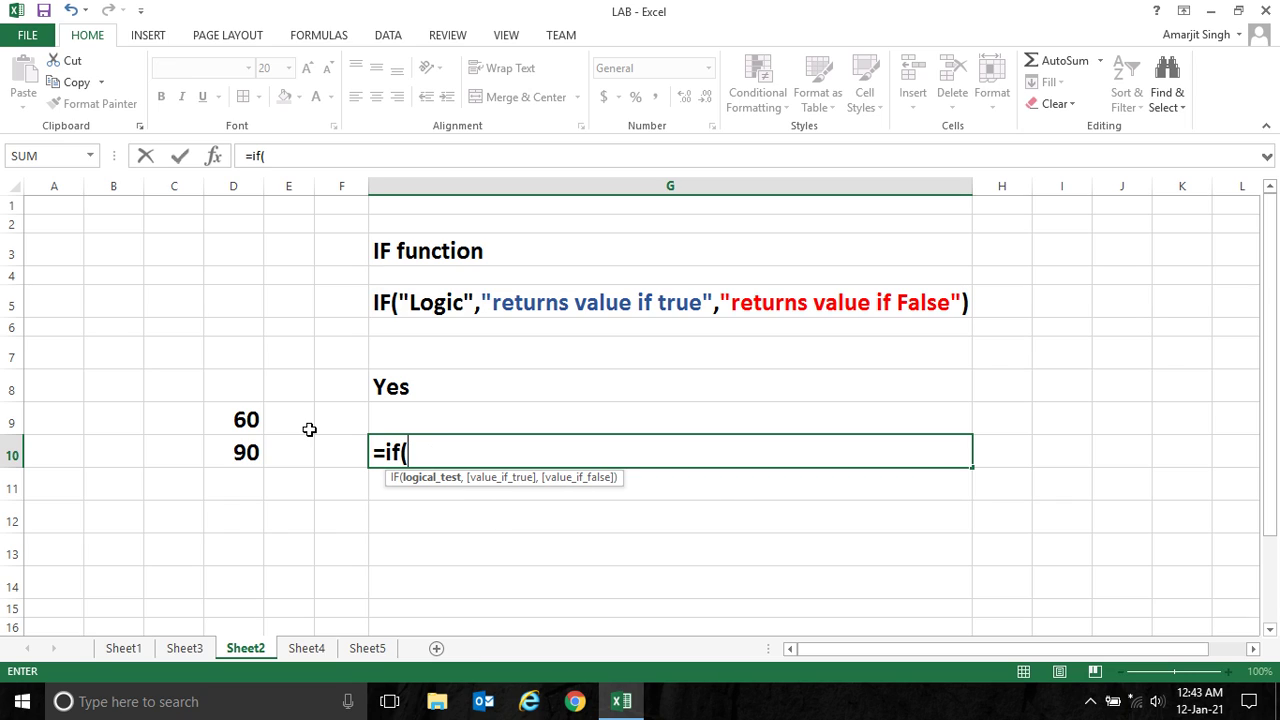
left_click(231, 420)
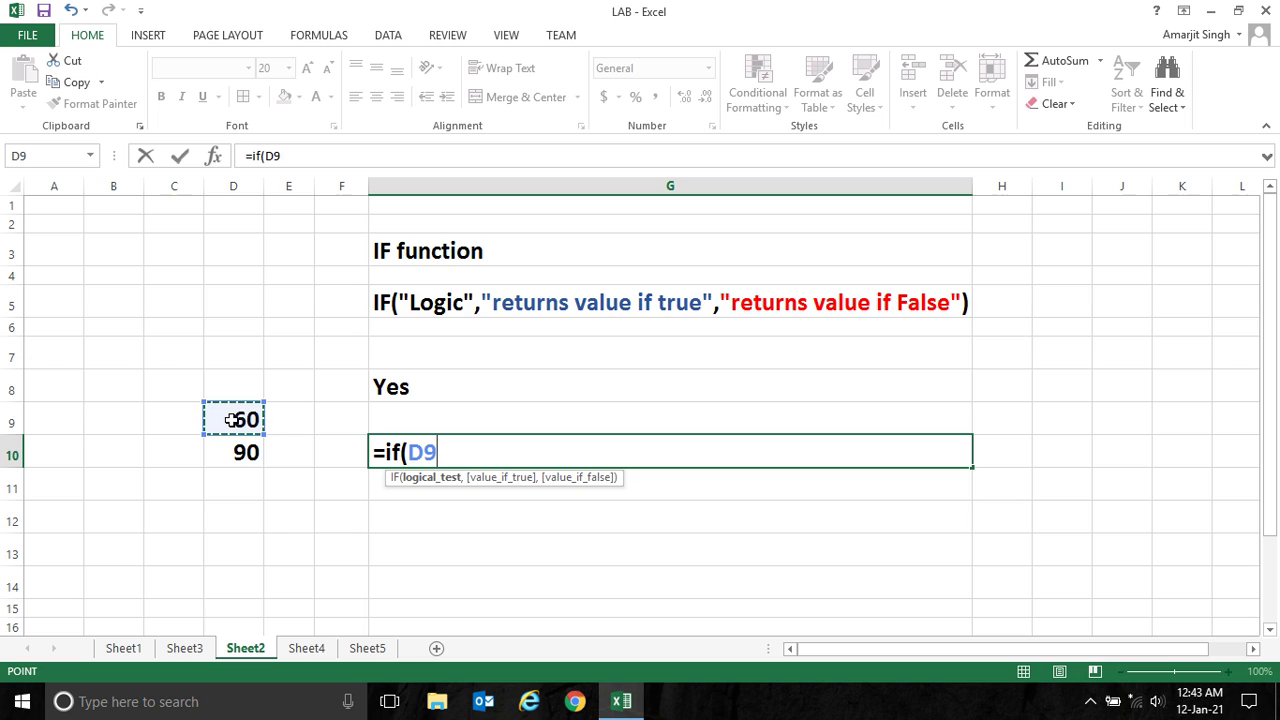
type(">")
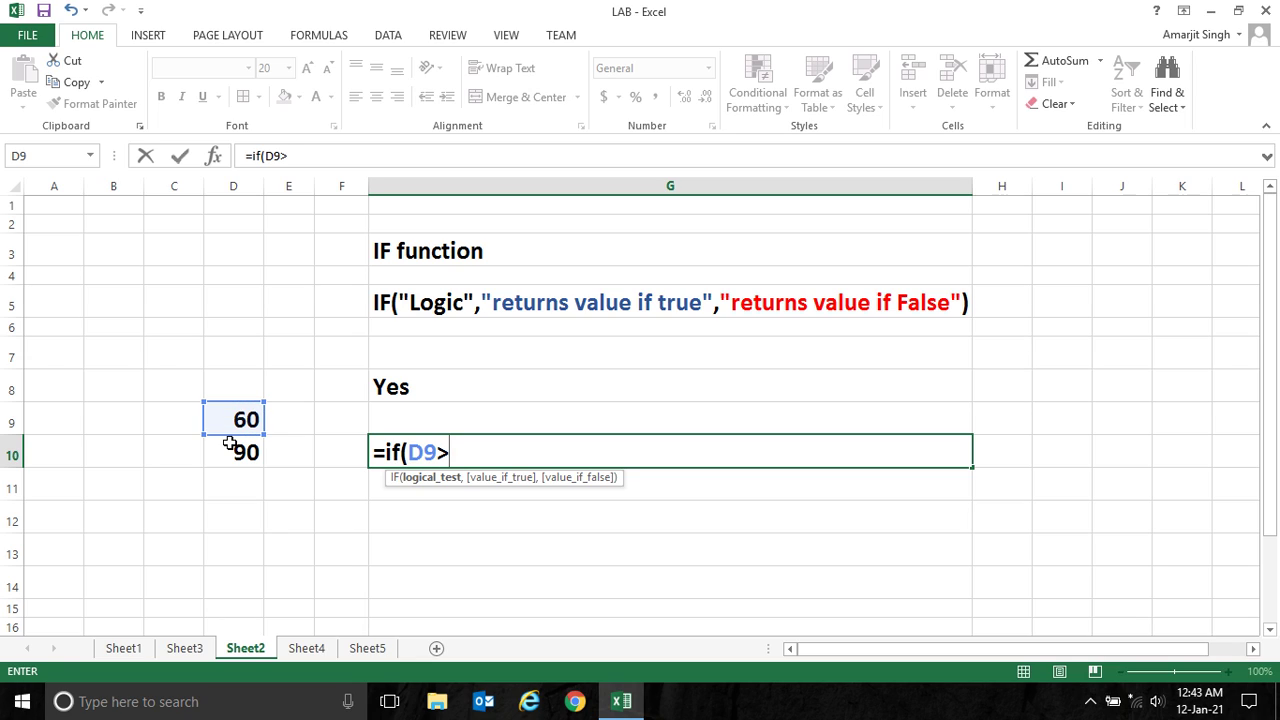
left_click(233, 452)
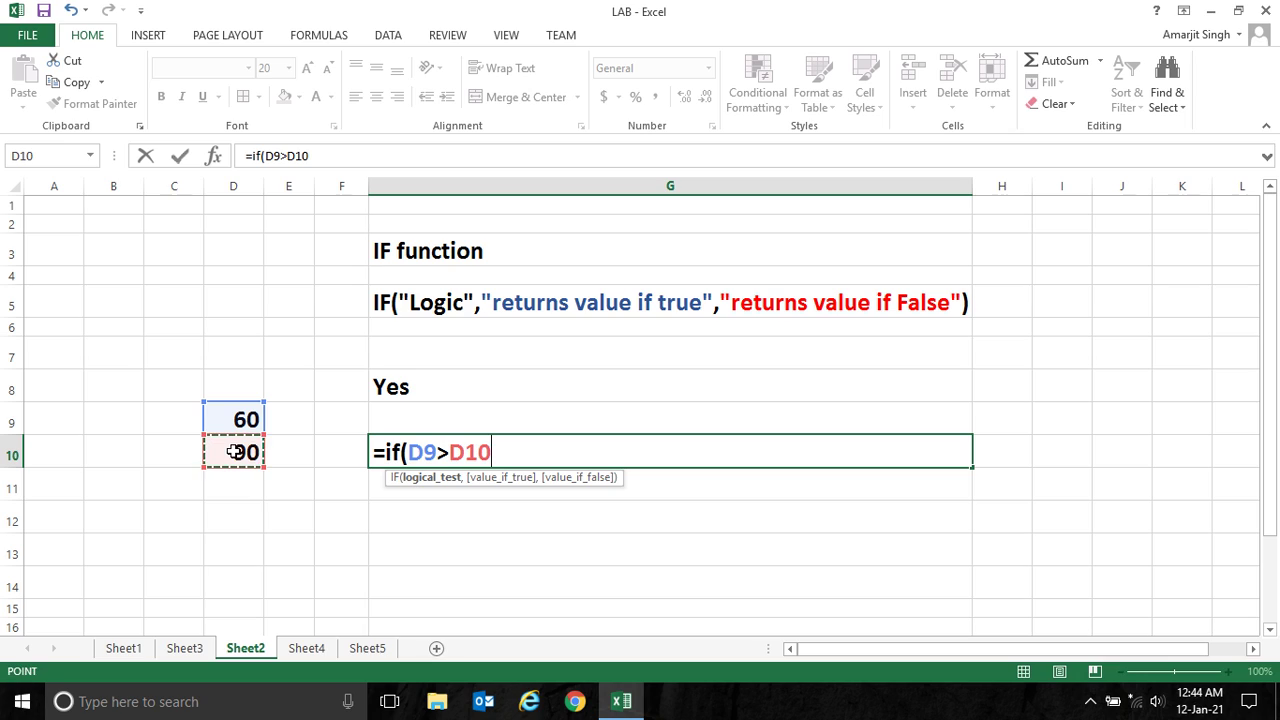
type(",")
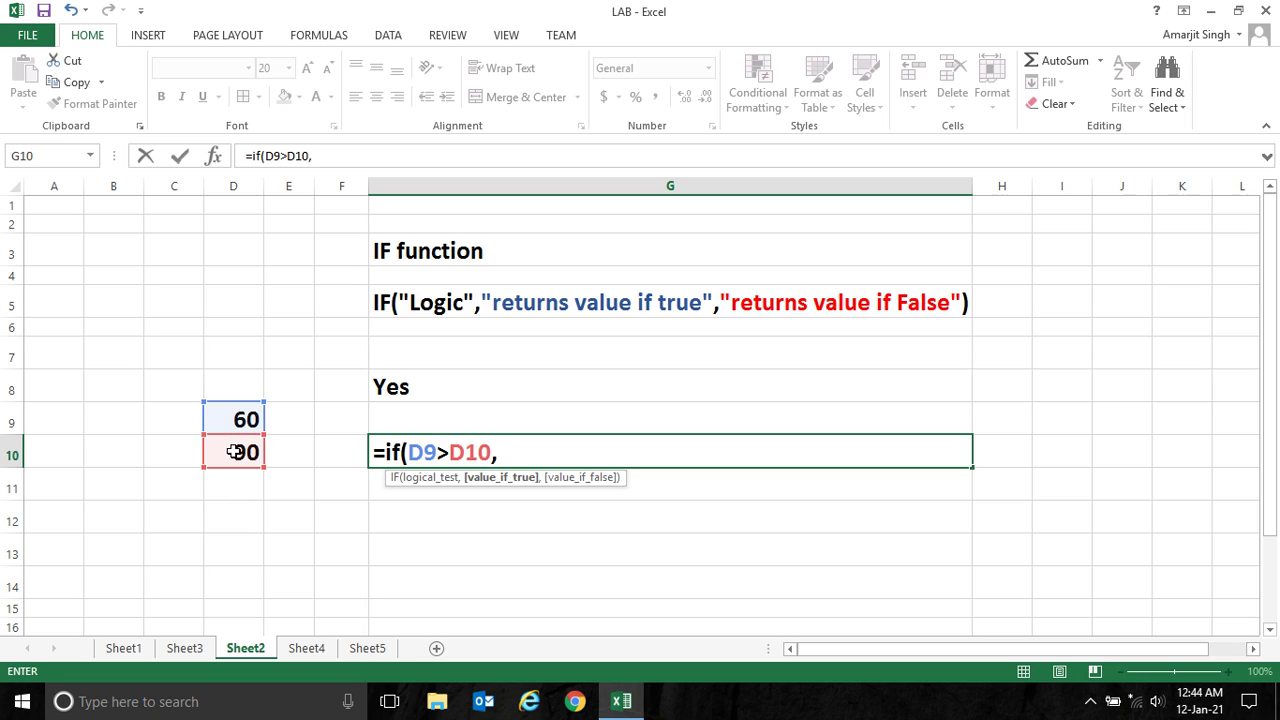
type("\"Top N")
key("BackSpace")
type("is Grea")
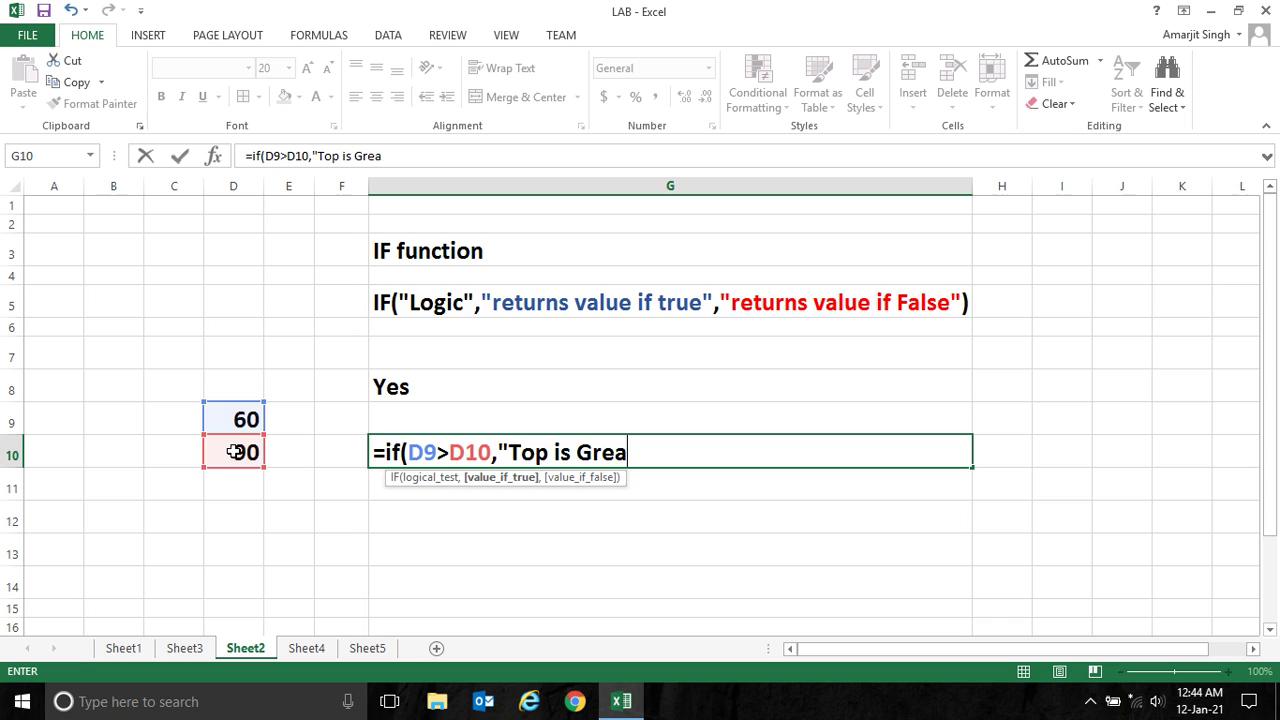
type("ter\",\"")
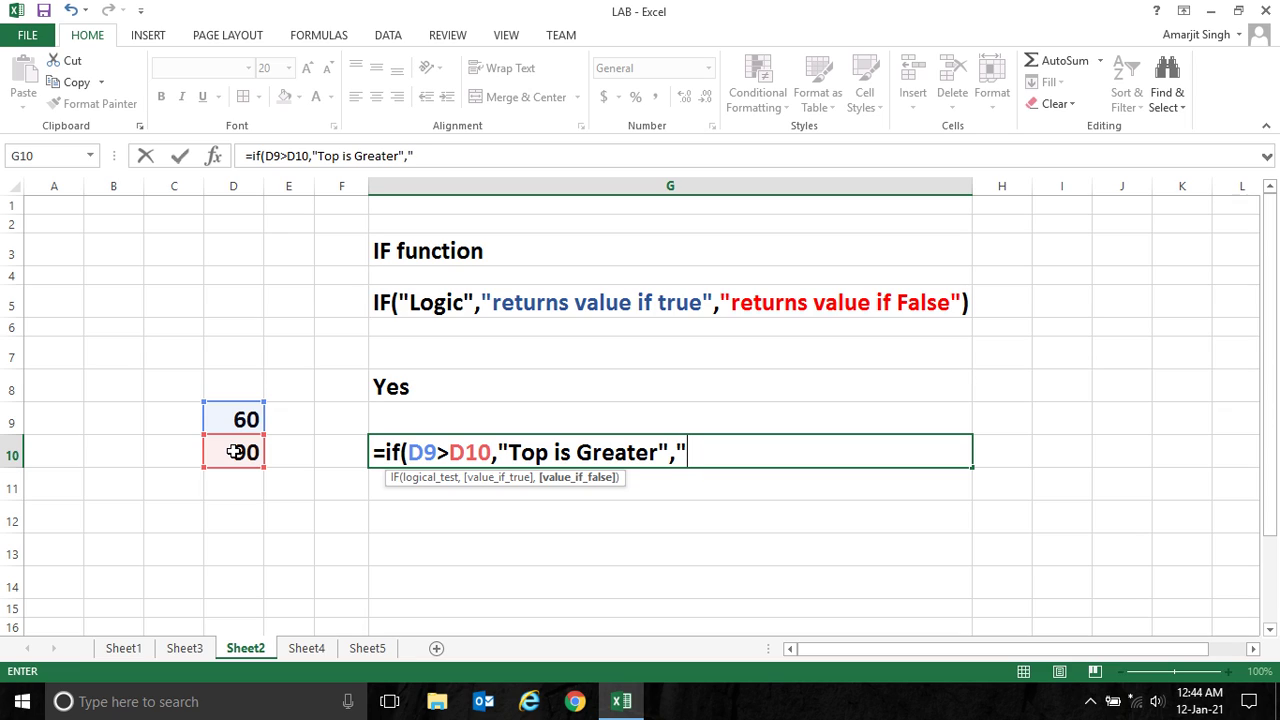
type("Bottom ")
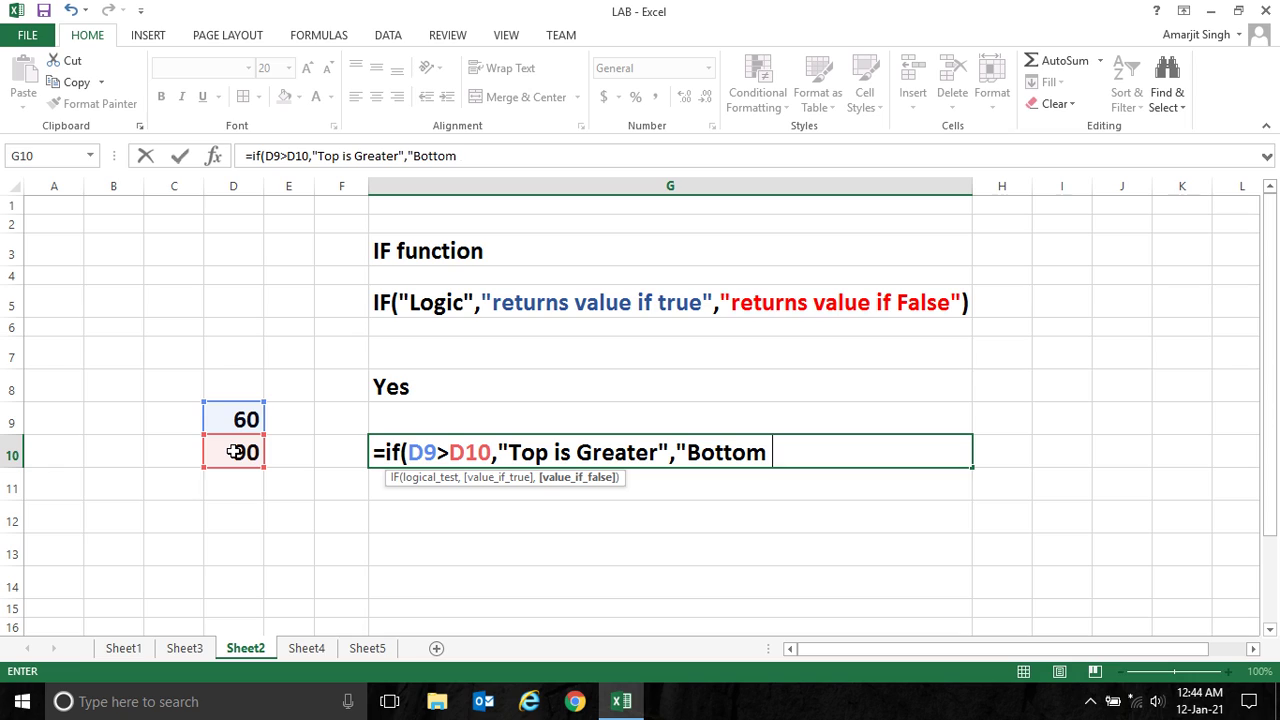
type("is Greater")
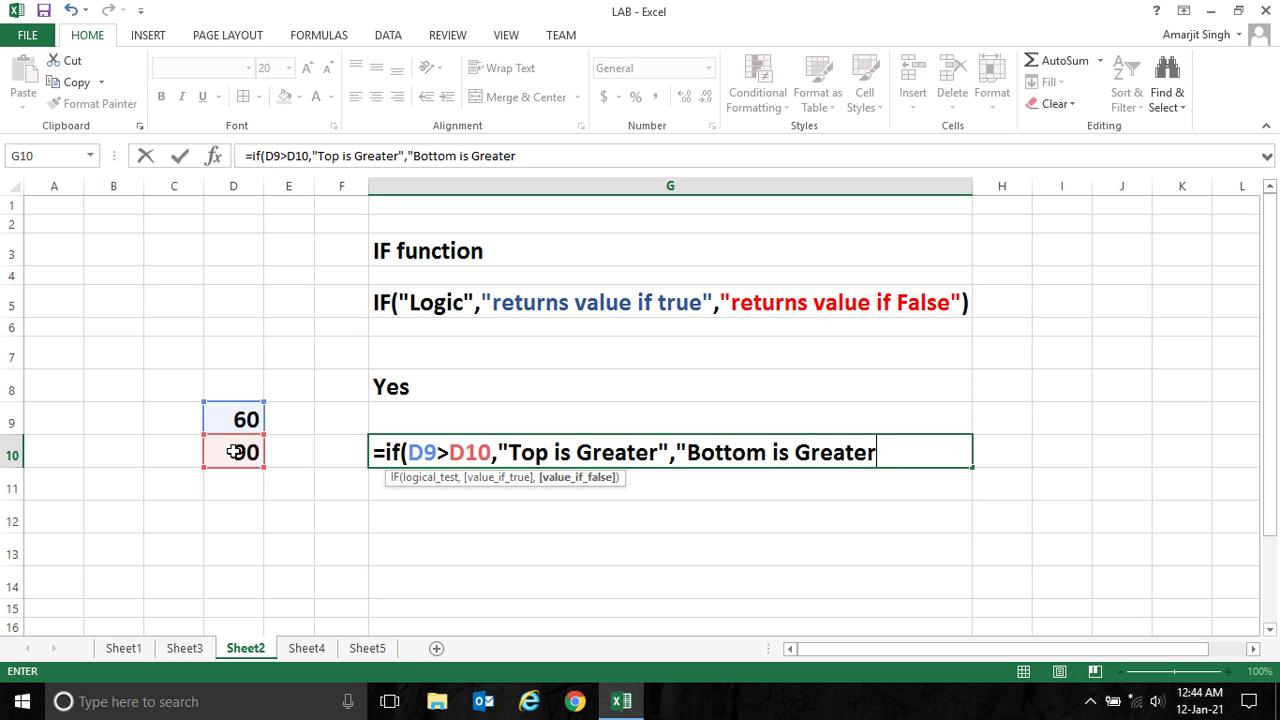
type("\")")
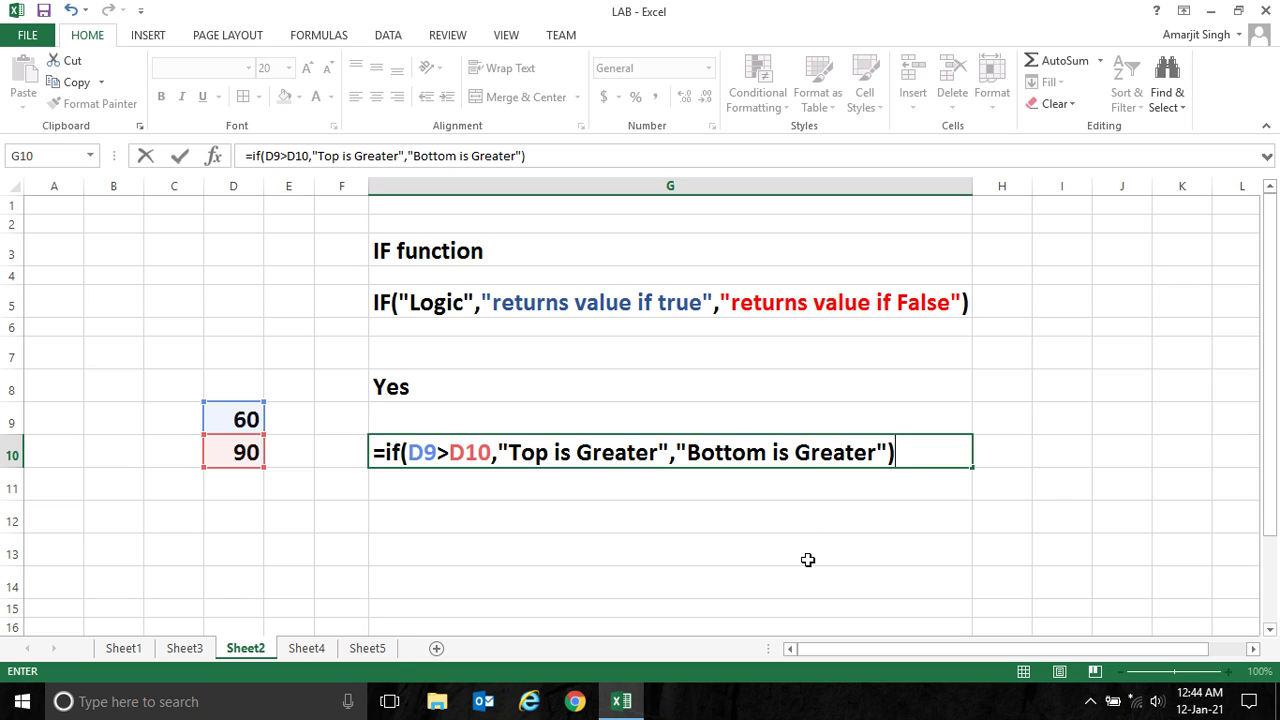
key("Return")
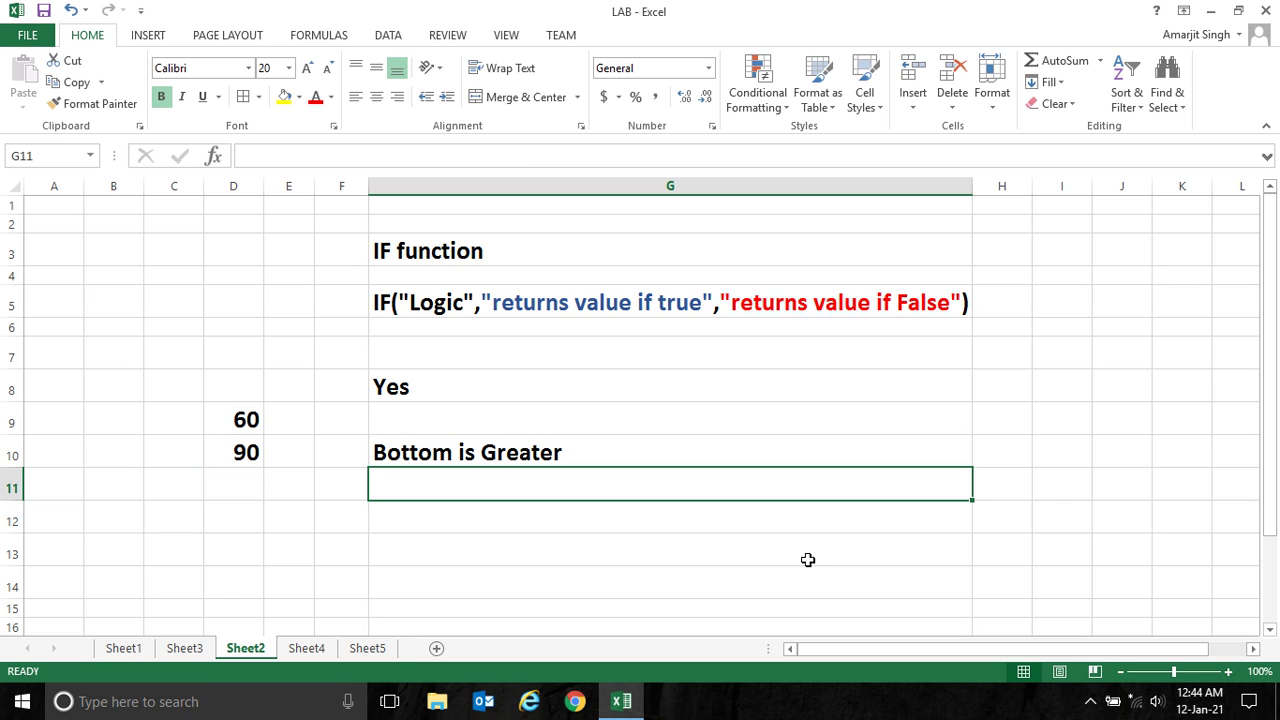
Step: Set the value in D9 to 180 to test the comparison formula
left_click(242, 422)
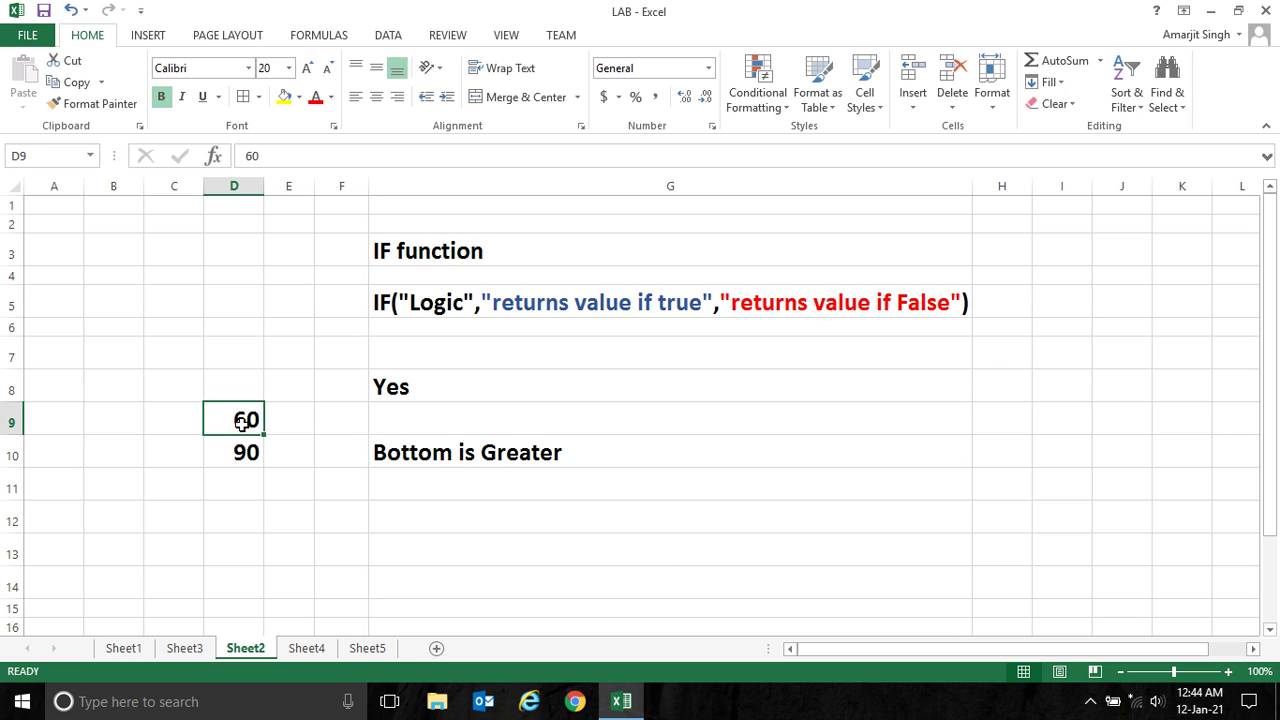
type("180")
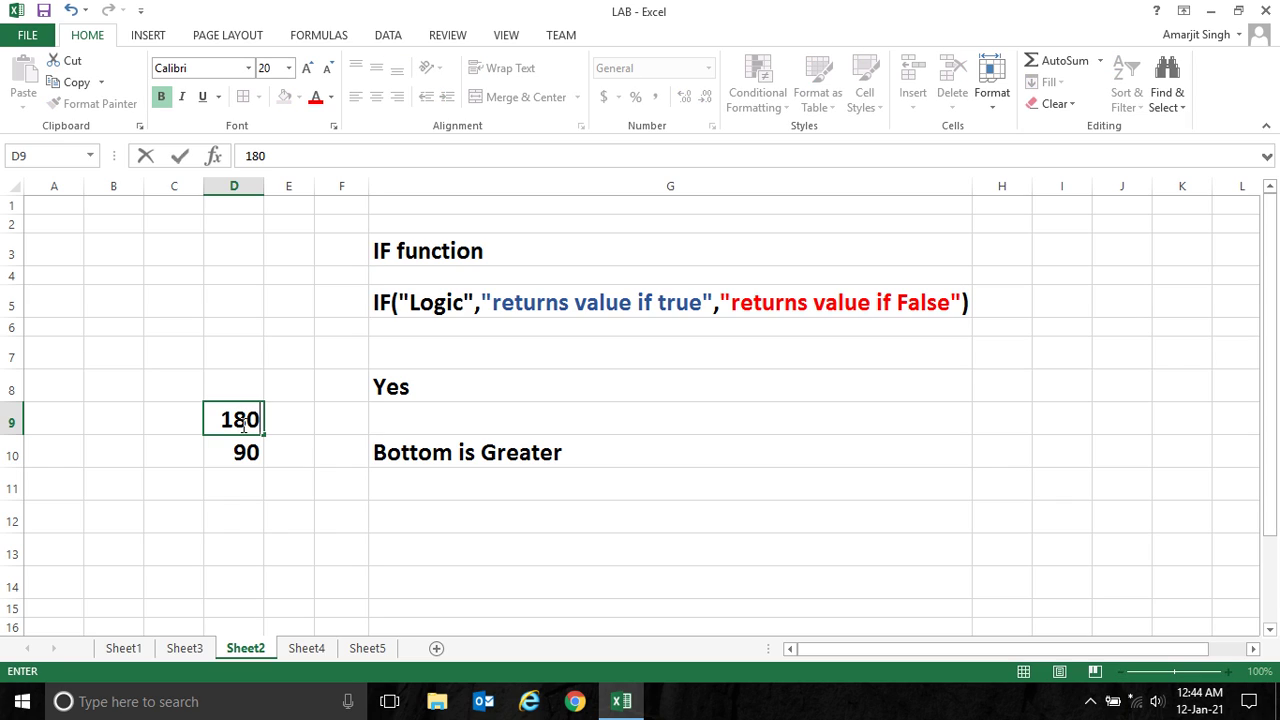
key("Return")
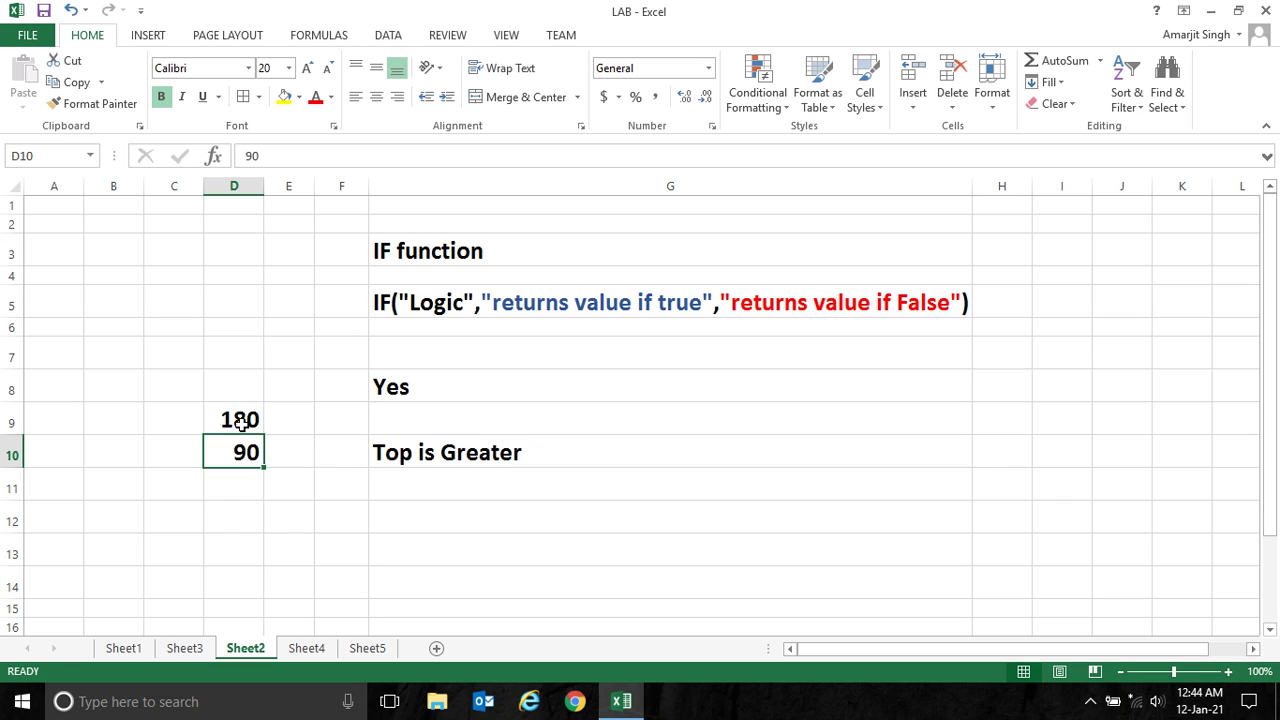